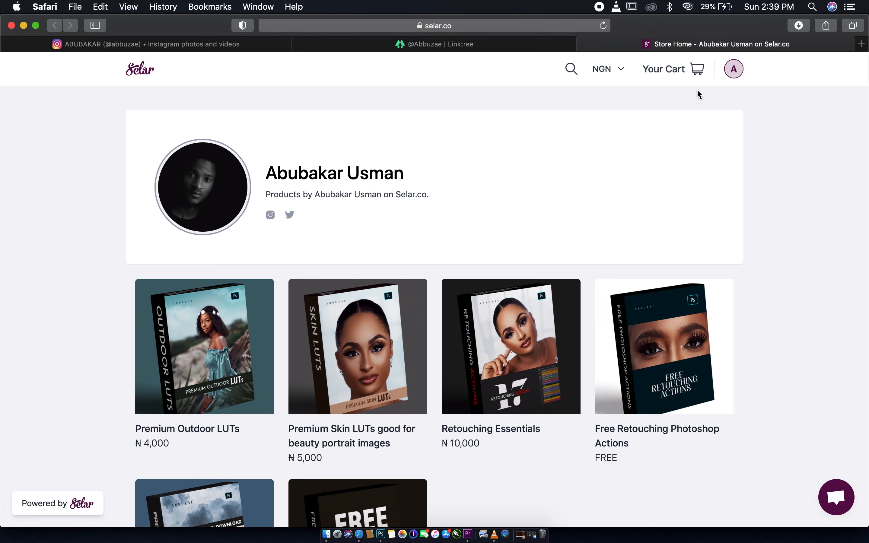
- Open the Retouching Essentials product in the Selar store and view its further details
{"action": "left_click", "coordinate": [510, 363]}
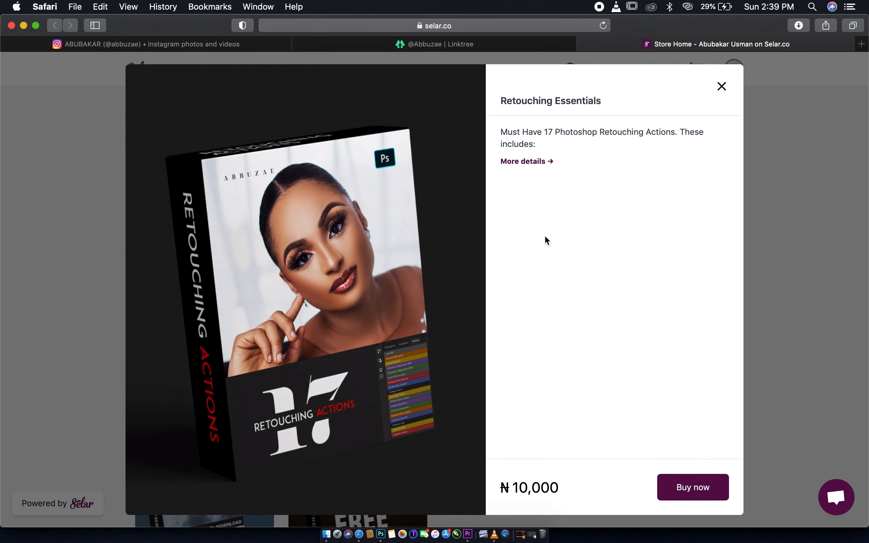
{"action": "left_click", "coordinate": [541, 164]}
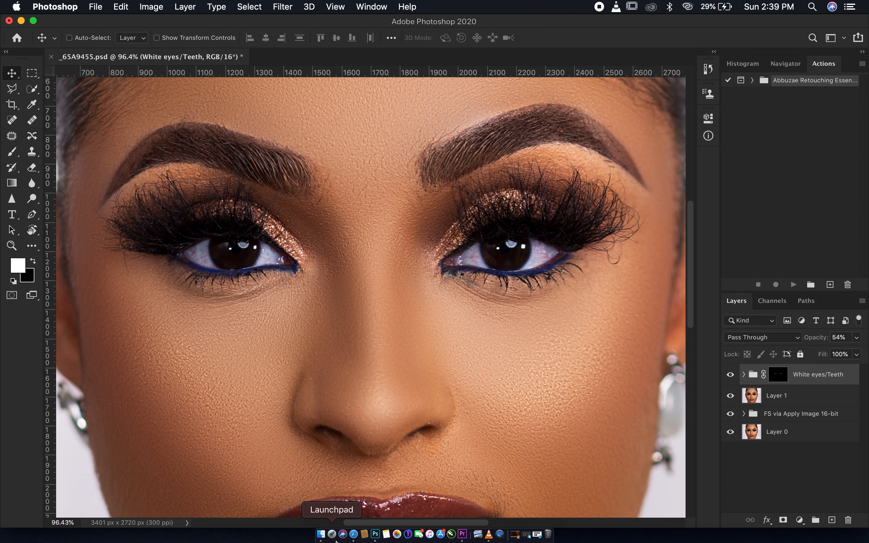
- Switch to Safari and view the creator's Instagram profile and Linktree page, returning to the Selar store
{"action": "left_click", "coordinate": [353, 534]}
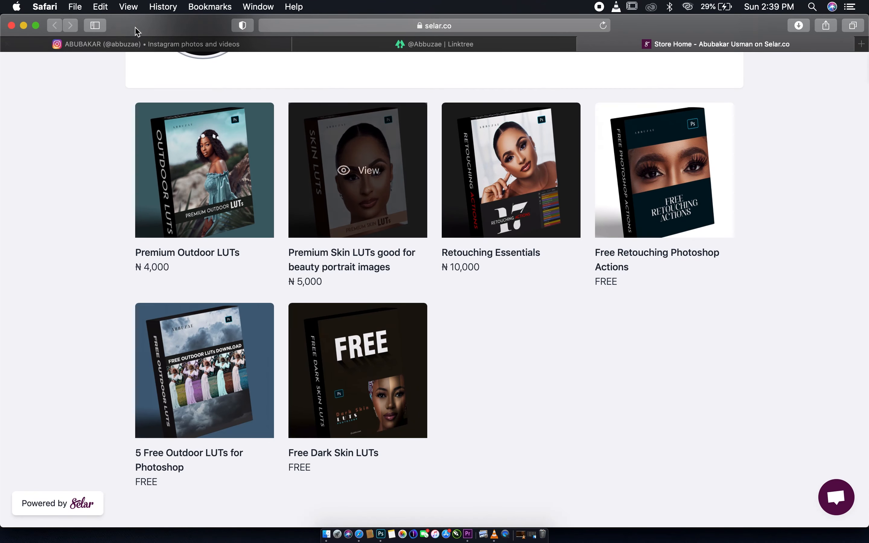
{"action": "left_click", "coordinate": [119, 43]}
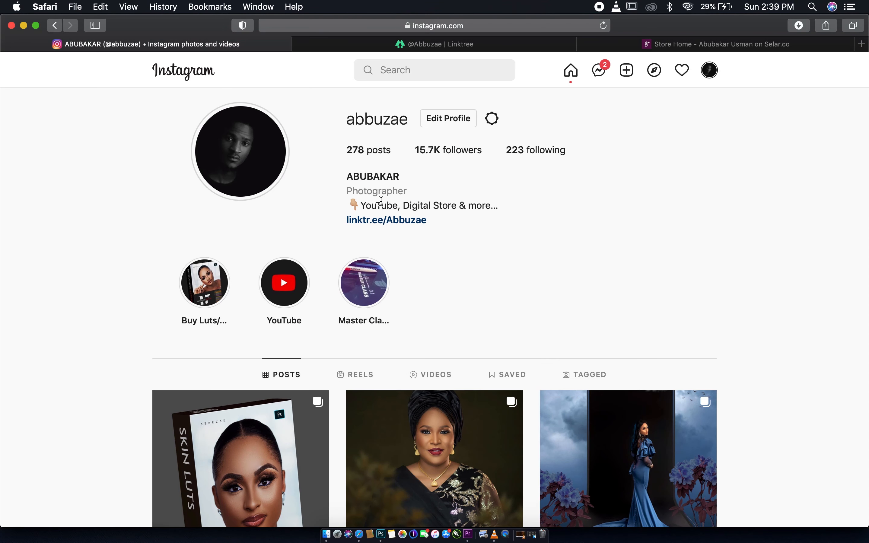
{"action": "left_click", "coordinate": [467, 50]}
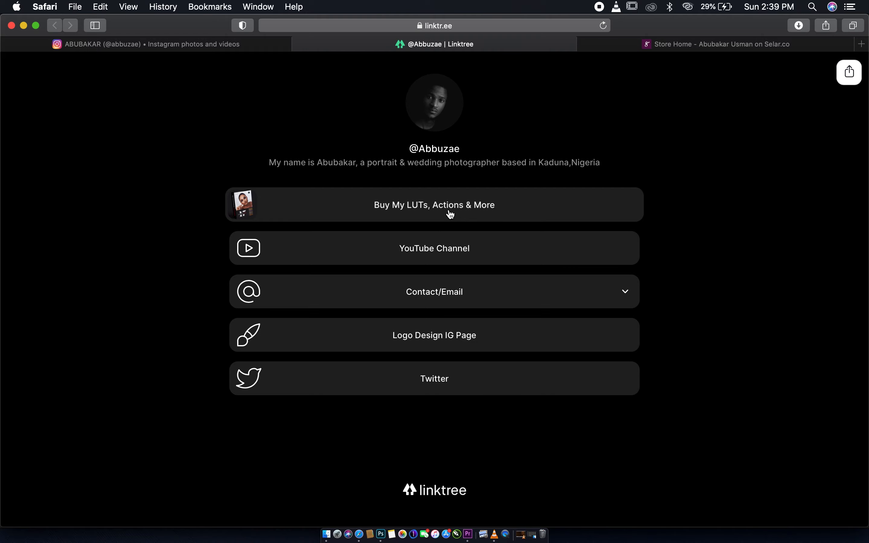
{"action": "left_click", "coordinate": [698, 46]}
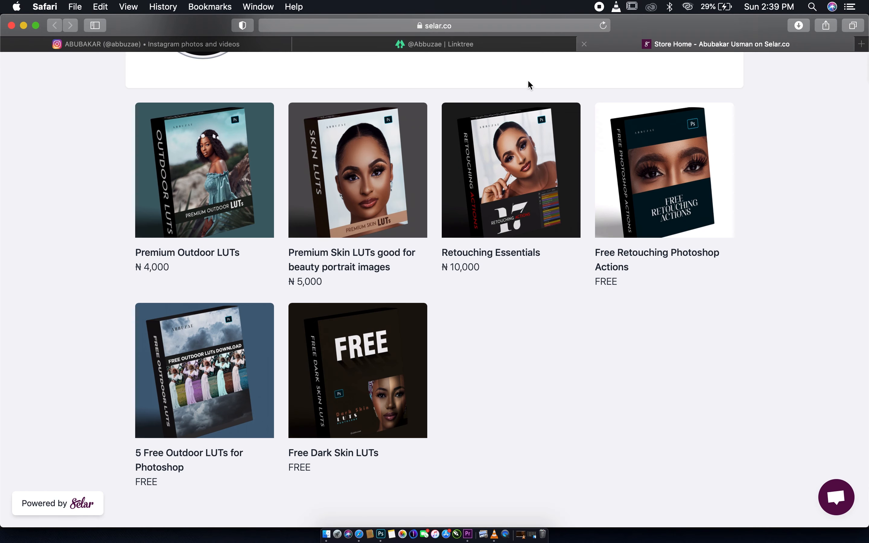
{"action": "scroll", "coordinate": [367, 311], "scroll_direction": "up", "scroll_amount": 5}
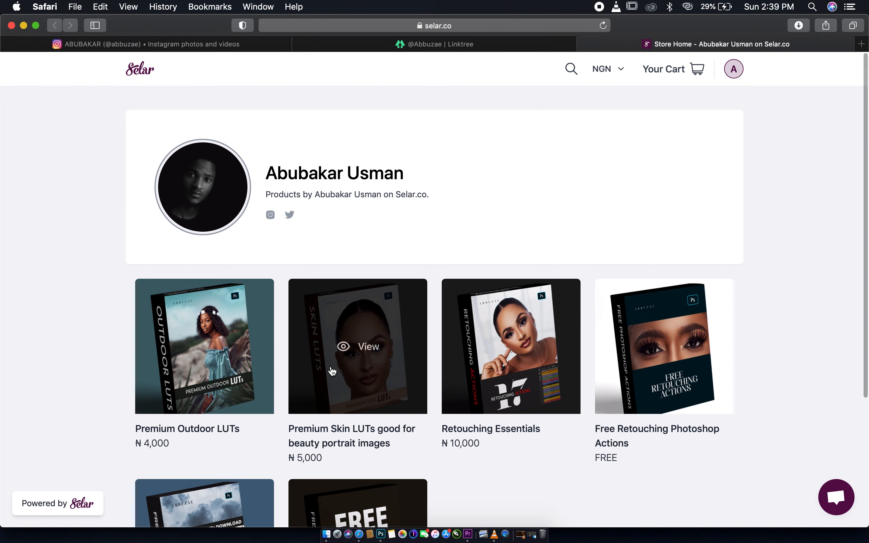
- Preview the Premium Outdoor LUTs and Premium Skin LUTs products, closing each preview
{"action": "left_click", "coordinate": [225, 364]}
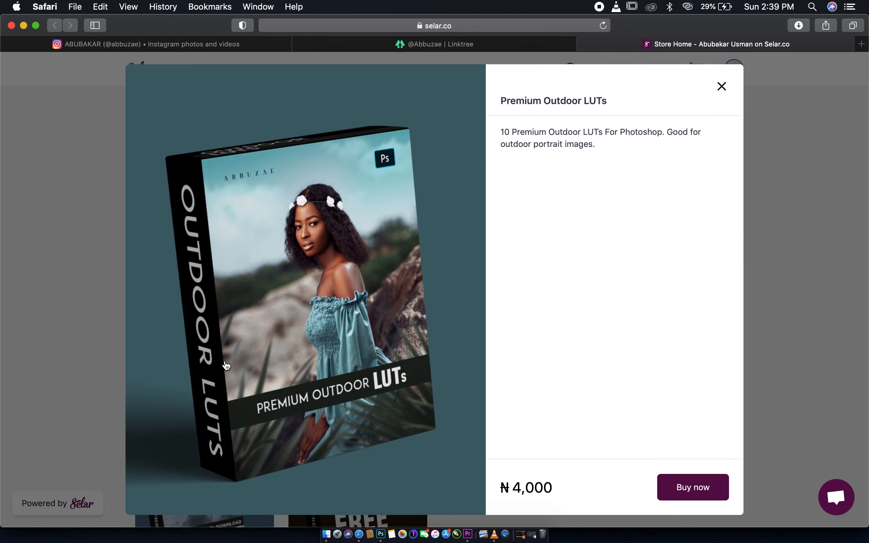
{"action": "left_click", "coordinate": [721, 87]}
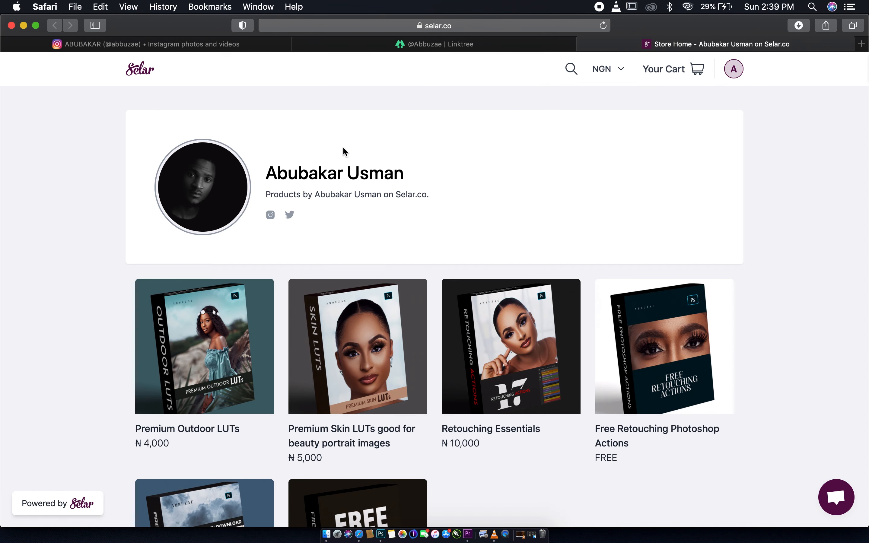
{"action": "left_click", "coordinate": [353, 343]}
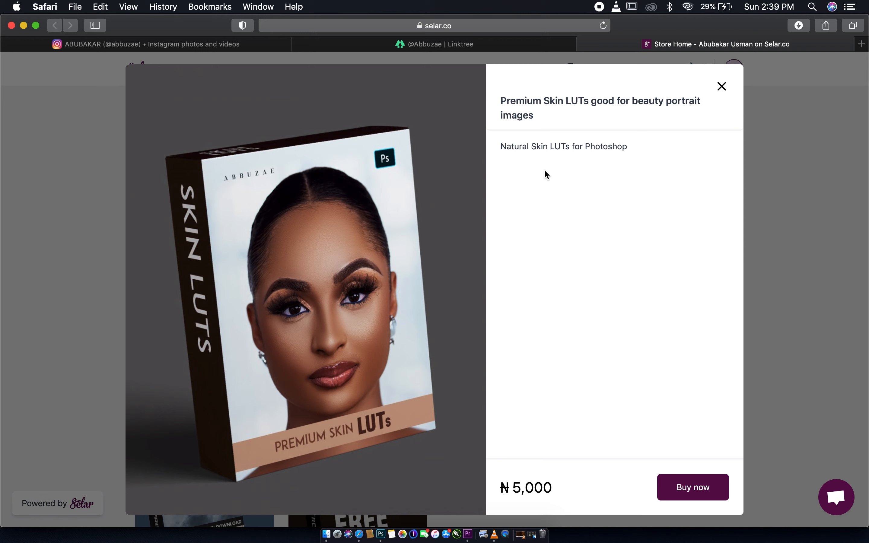
{"action": "left_click", "coordinate": [721, 87]}
- Open the Retouching Essentials product page and examine its list of included Photoshop actions
{"action": "left_click", "coordinate": [511, 363]}
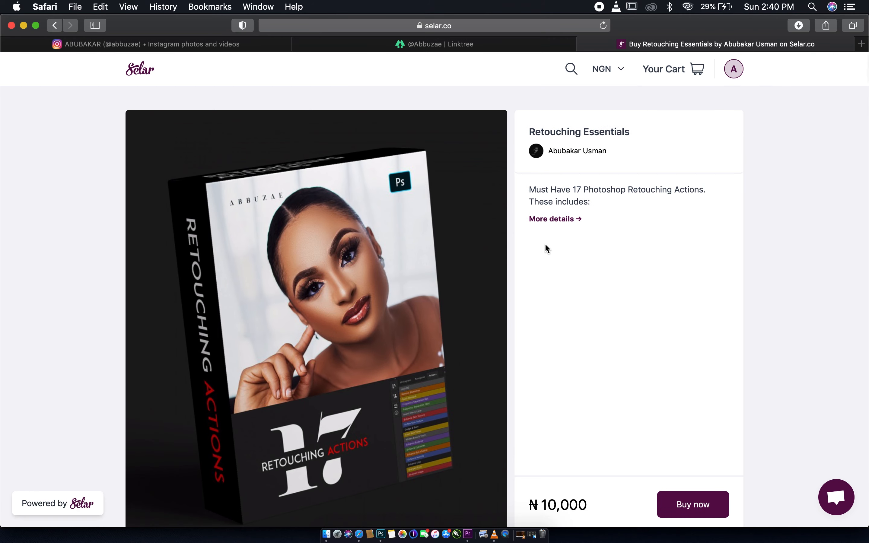
{"action": "left_click", "coordinate": [572, 220]}
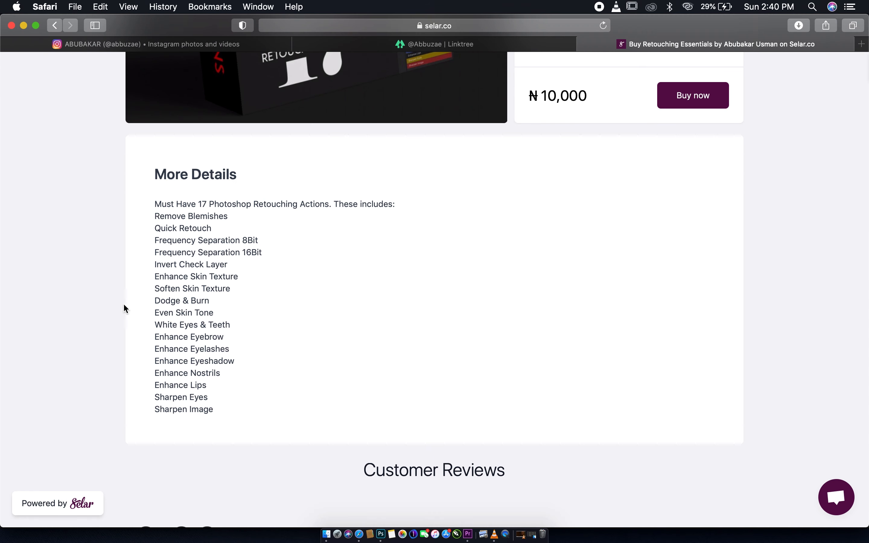
{"action": "scroll", "coordinate": [262, 249], "scroll_direction": "up", "scroll_amount": 10}
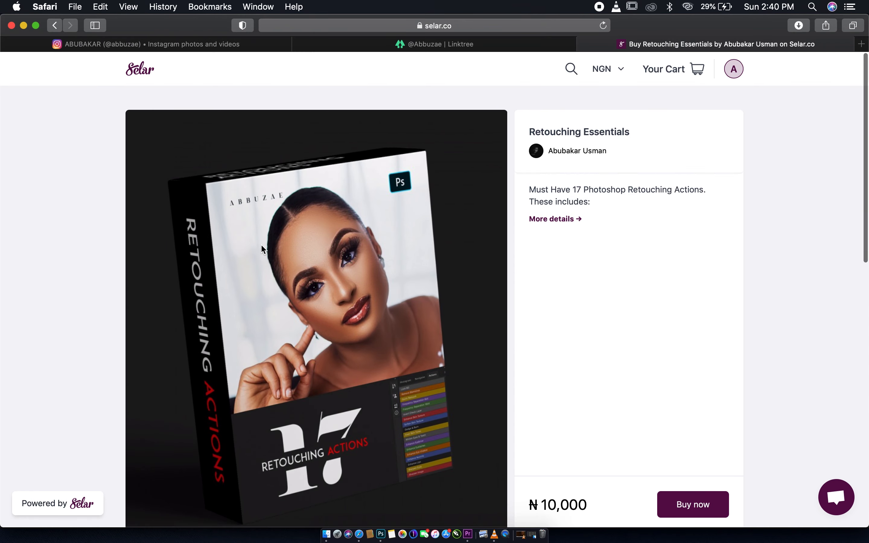
{"action": "scroll", "coordinate": [262, 249], "scroll_direction": "down", "scroll_amount": 15}
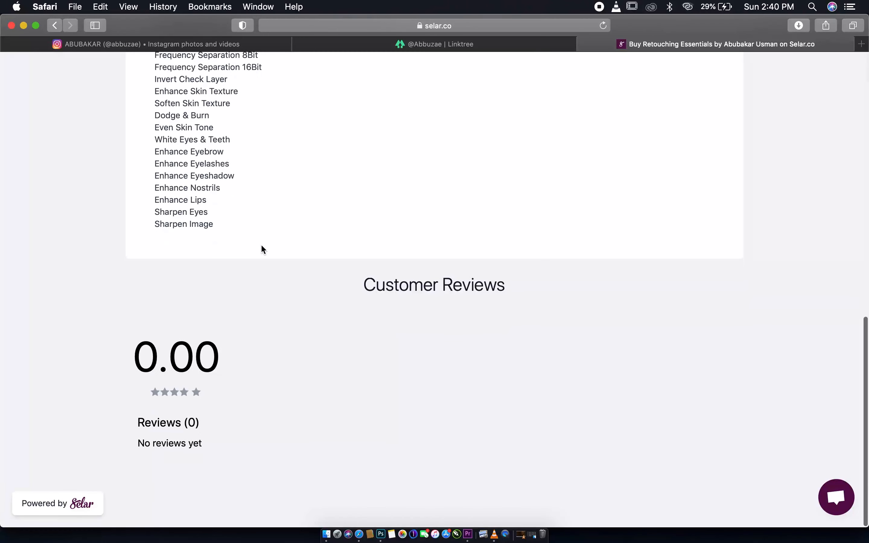
{"action": "scroll", "coordinate": [261, 244], "scroll_direction": "up", "scroll_amount": 15}
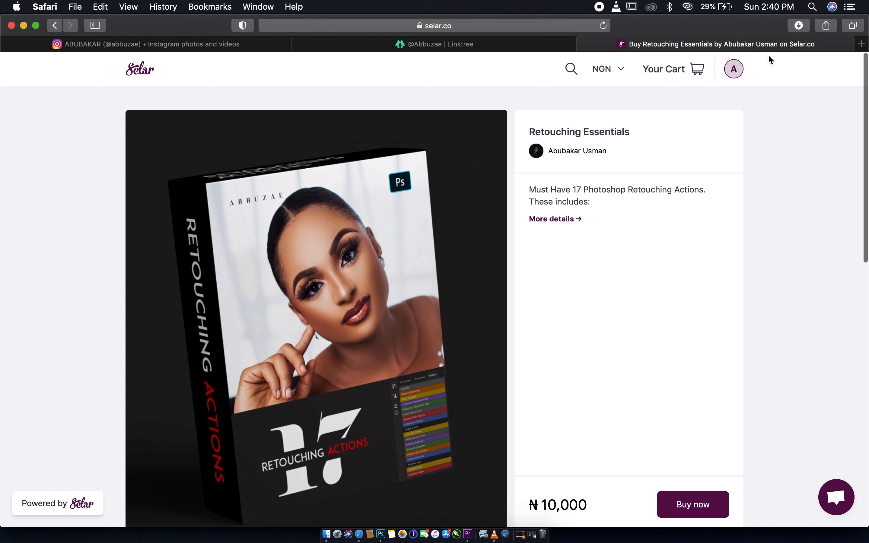
- View the shopping cart, close it, and go back to the store's product list
{"action": "left_click", "coordinate": [669, 72]}
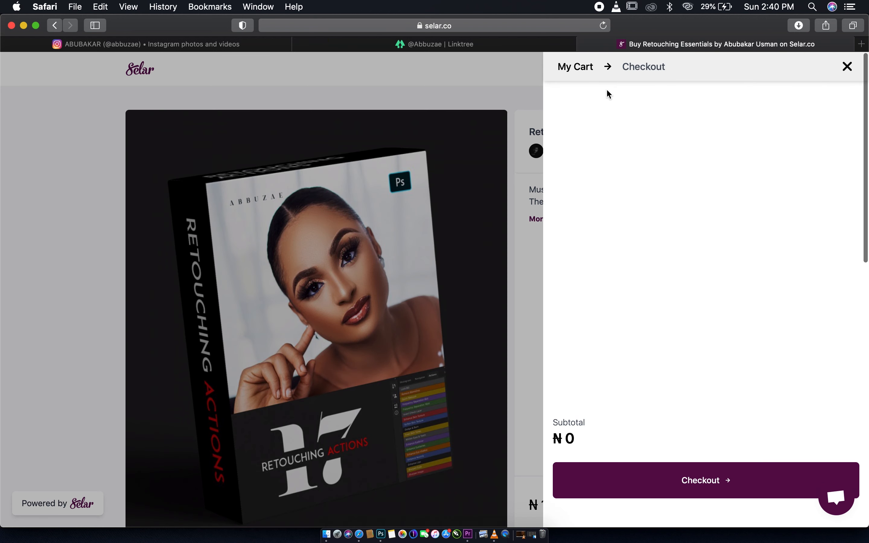
{"action": "left_click", "coordinate": [847, 66]}
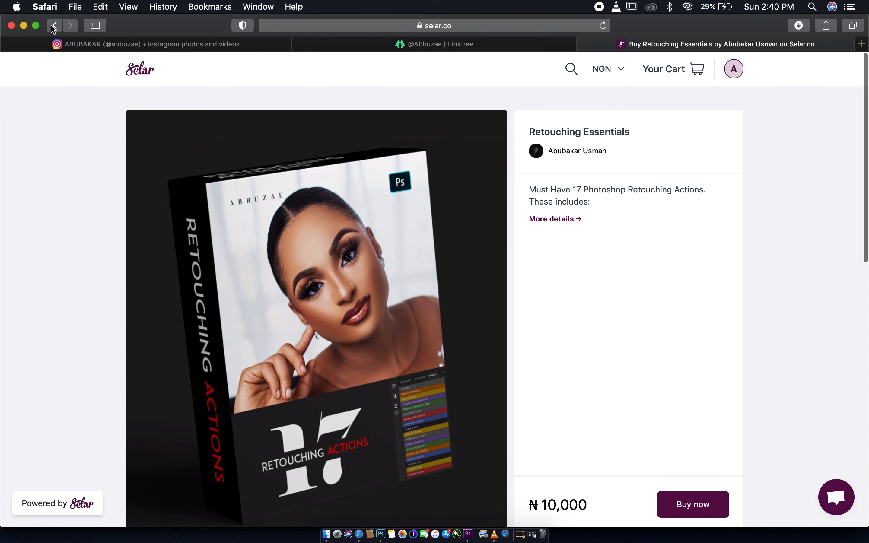
{"action": "left_click", "coordinate": [51, 26]}
{"action": "scroll", "coordinate": [215, 216], "scroll_direction": "down", "scroll_amount": 2}
{"action": "scroll", "coordinate": [215, 213], "scroll_direction": "down", "scroll_amount": 3}
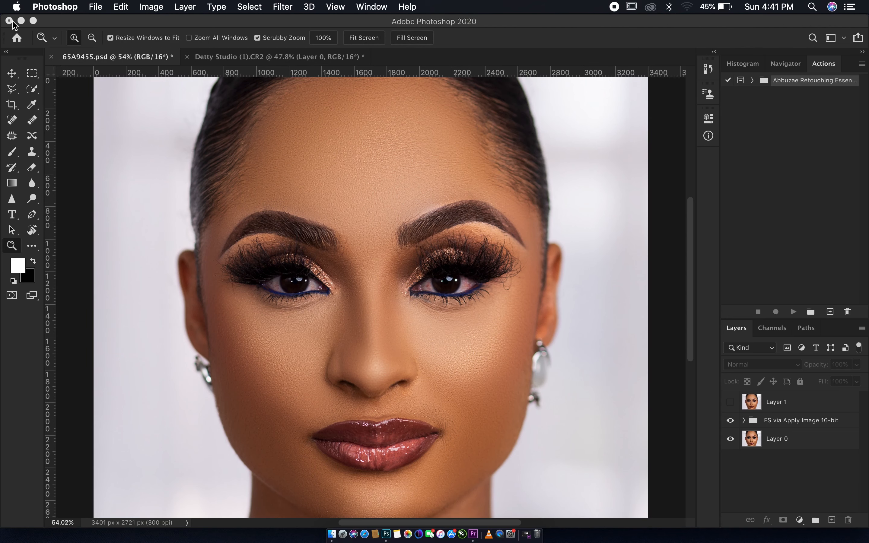
- Inspect the downloaded Abbuzae Retouching Essentials.atn.zip archive in the 17 Retouching Actions folder and return to Photoshop
{"action": "left_click", "coordinate": [22, 21]}
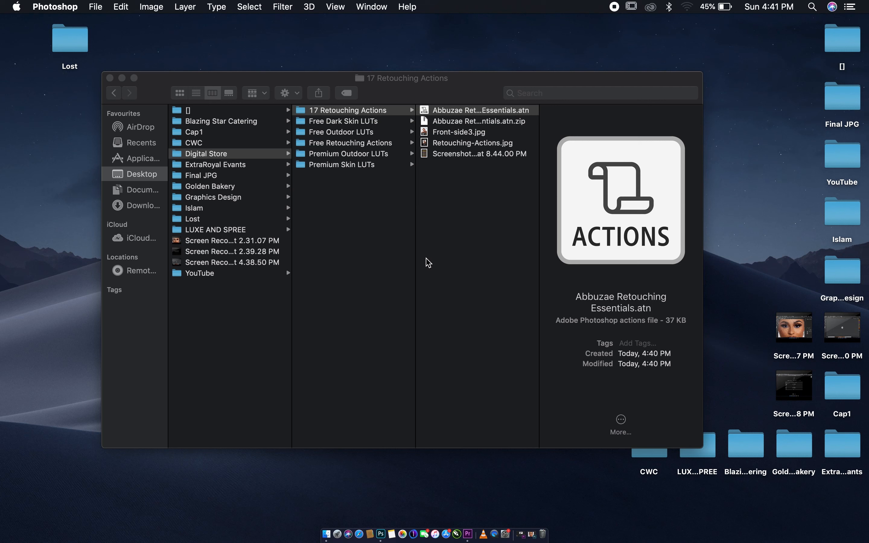
{"action": "left_click", "coordinate": [474, 124]}
{"action": "left_click", "coordinate": [460, 123]}
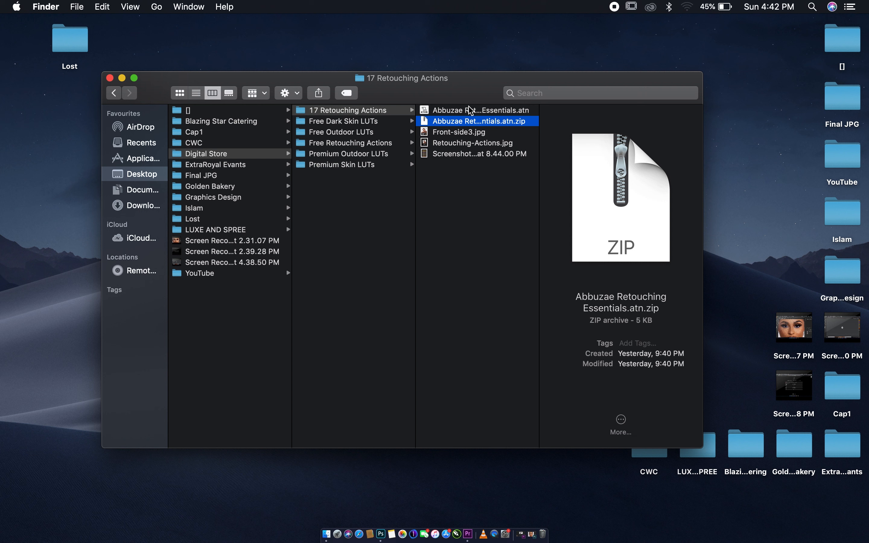
{"action": "left_click_drag", "start_coordinate": [471, 109], "coordinate": [381, 534]}
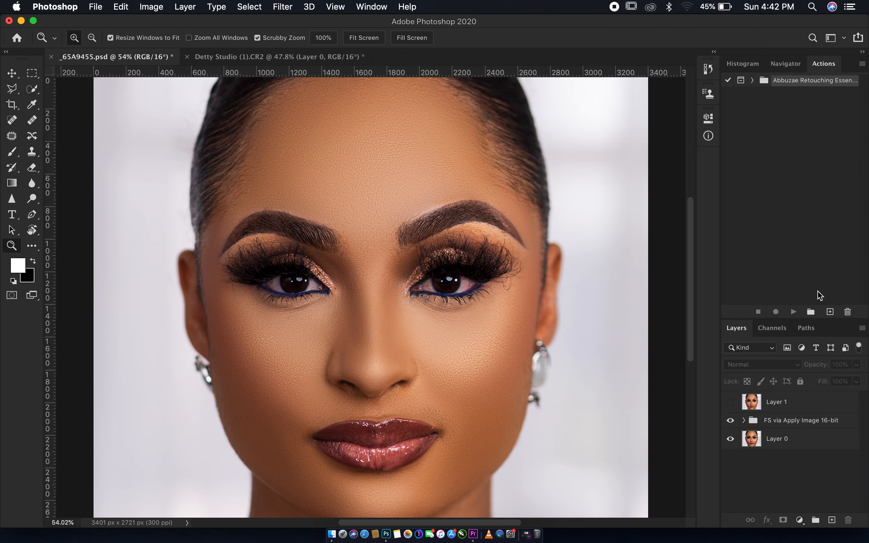
- Delete the already loaded Abbuzae Retouching Essentials action set
{"action": "left_click", "coordinate": [848, 312]}
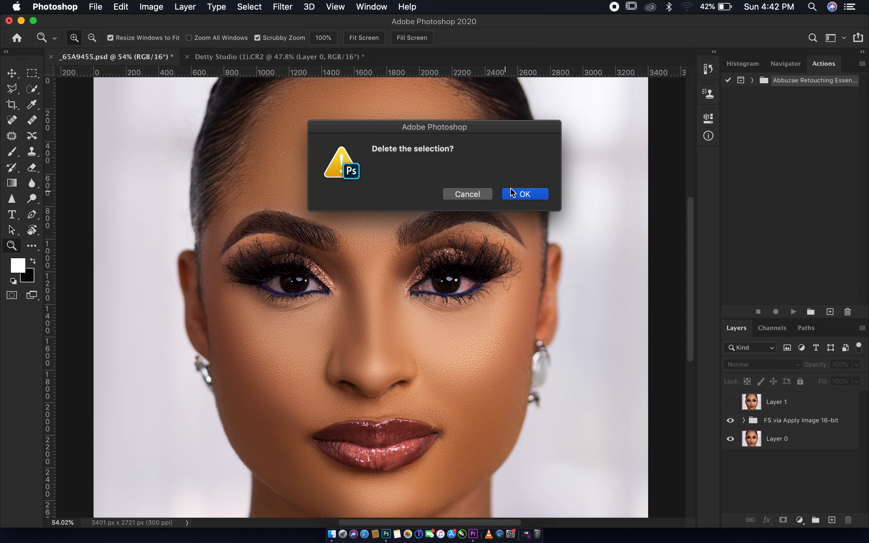
{"action": "left_click", "coordinate": [513, 193]}
{"action": "left_click", "coordinate": [862, 64]}
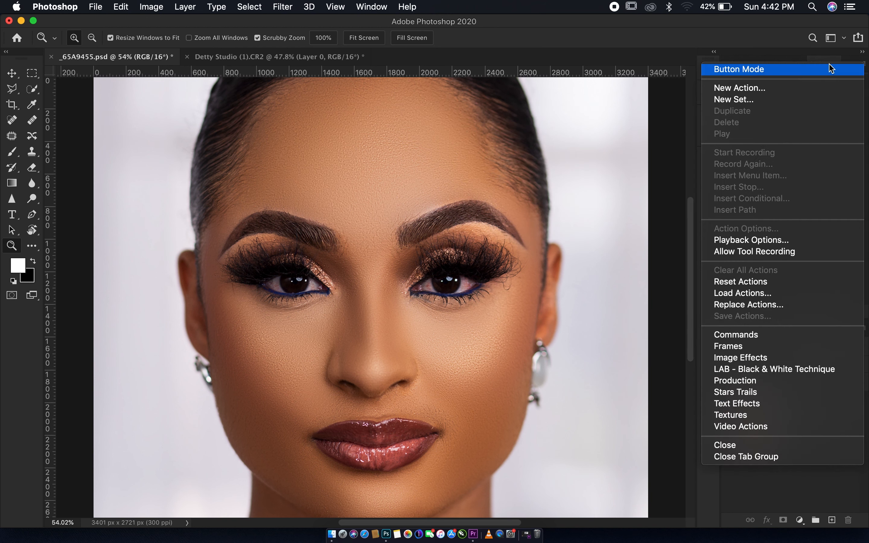
{"action": "left_click", "coordinate": [834, 69]}
{"action": "left_click", "coordinate": [862, 64]}
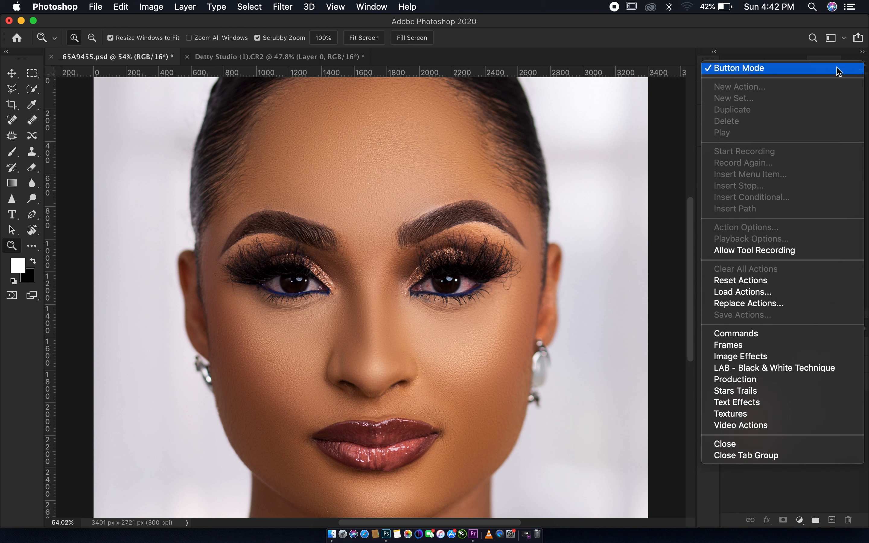
{"action": "left_click", "coordinate": [827, 70]}
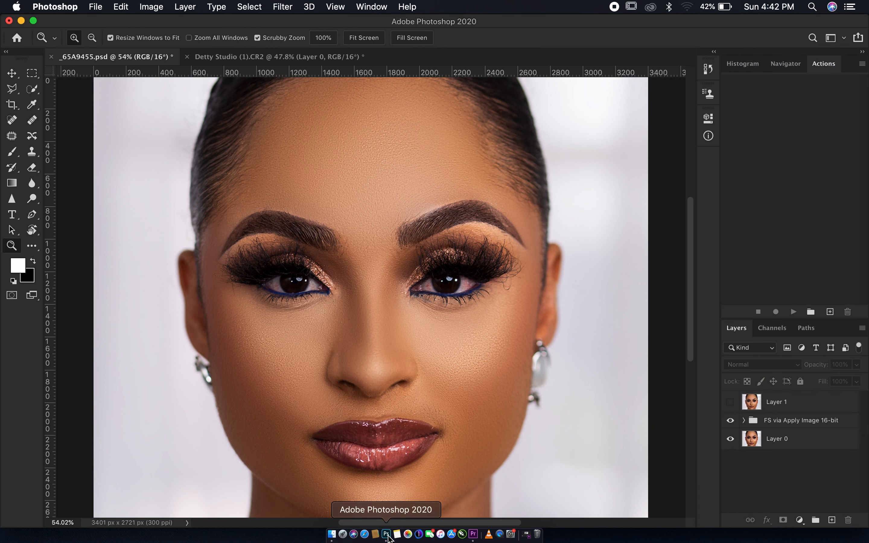
- Load Abbuzae Retouching Essentials.atn from the 17 Retouching Actions folder into Photoshop and bring Photoshop back to the front
{"action": "left_click", "coordinate": [21, 21]}
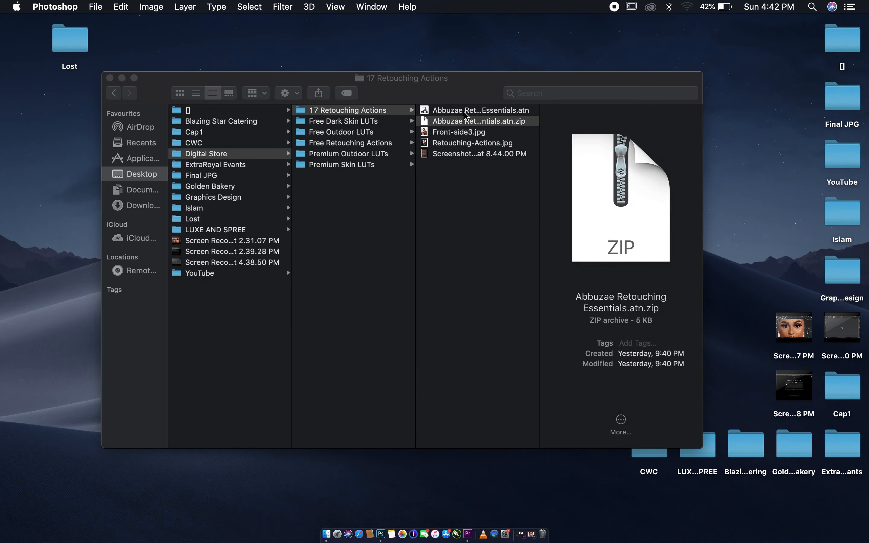
{"action": "left_click", "coordinate": [453, 121]}
{"action": "left_click", "coordinate": [452, 123]}
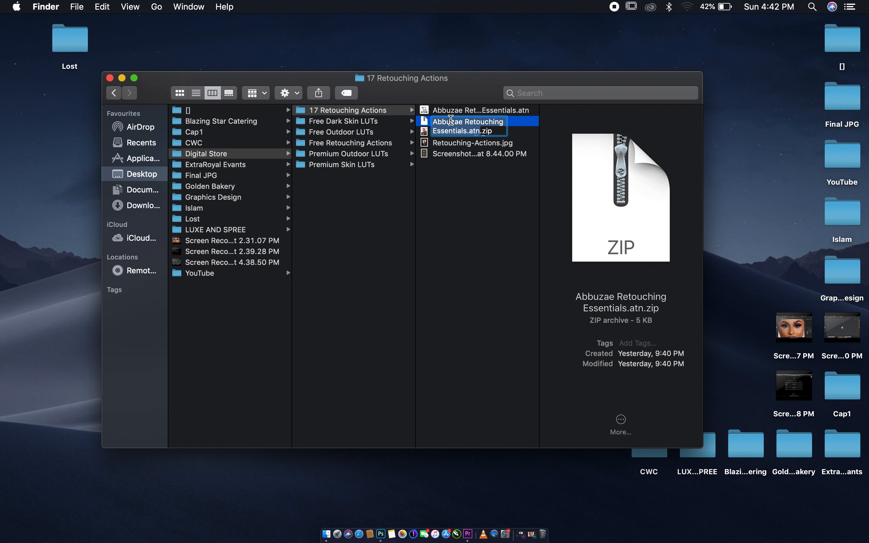
{"action": "left_click", "coordinate": [466, 200]}
{"action": "left_click", "coordinate": [485, 114]}
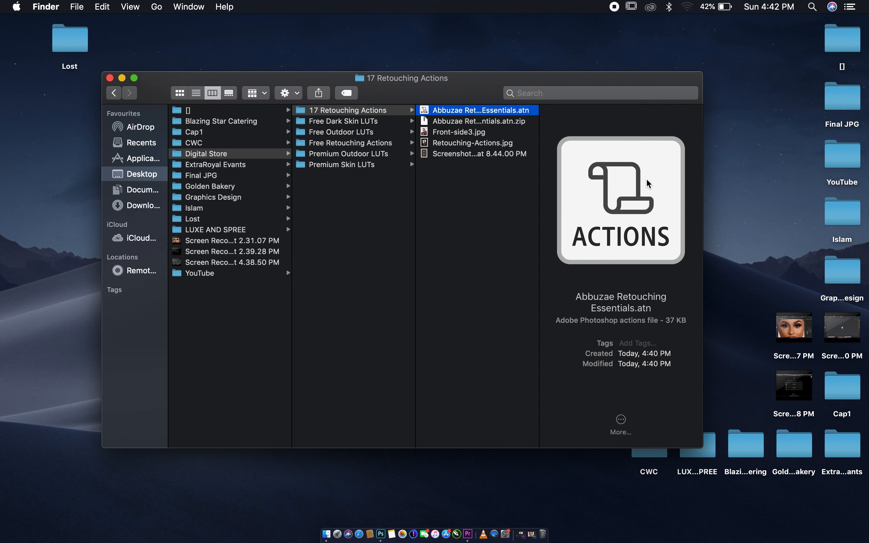
{"action": "double_click", "coordinate": [472, 113]}
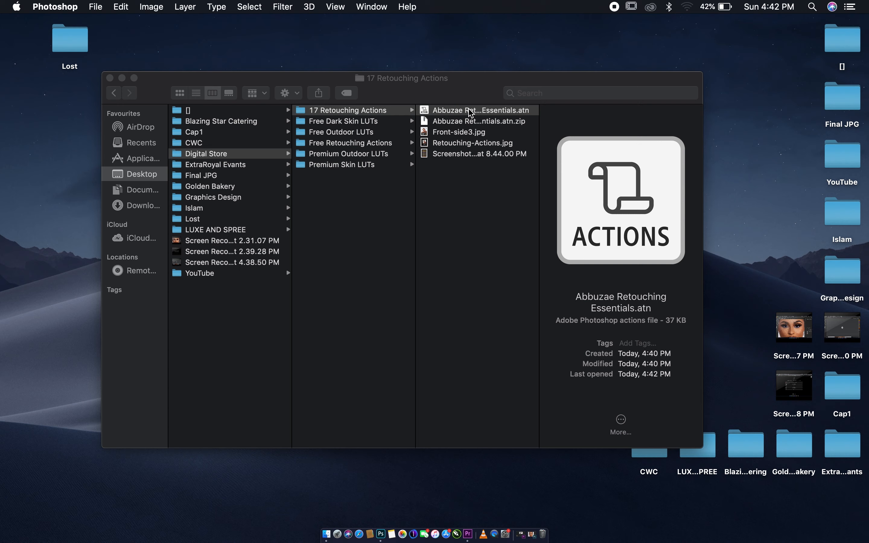
{"action": "left_click", "coordinate": [382, 534]}
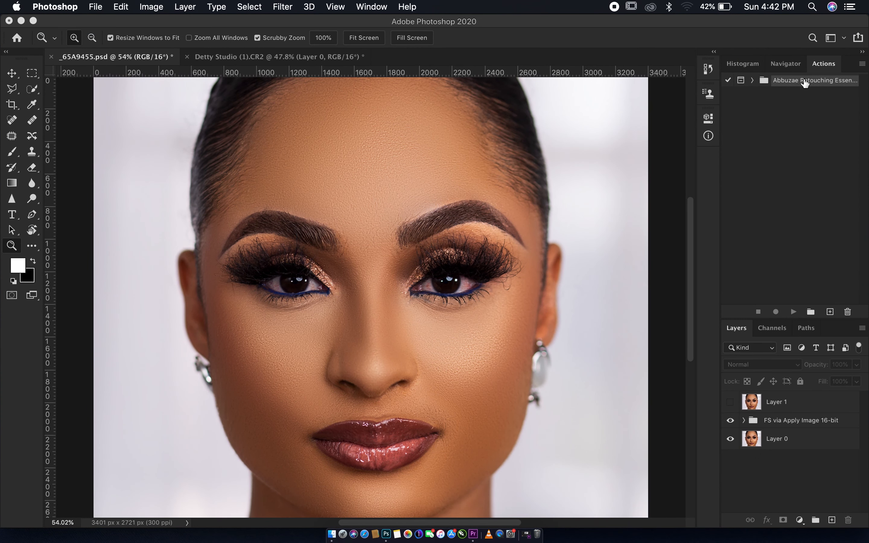
- Expand the Abbuzae Retouching Essentials action set and display its actions in Button Mode
{"action": "left_click", "coordinate": [752, 80]}
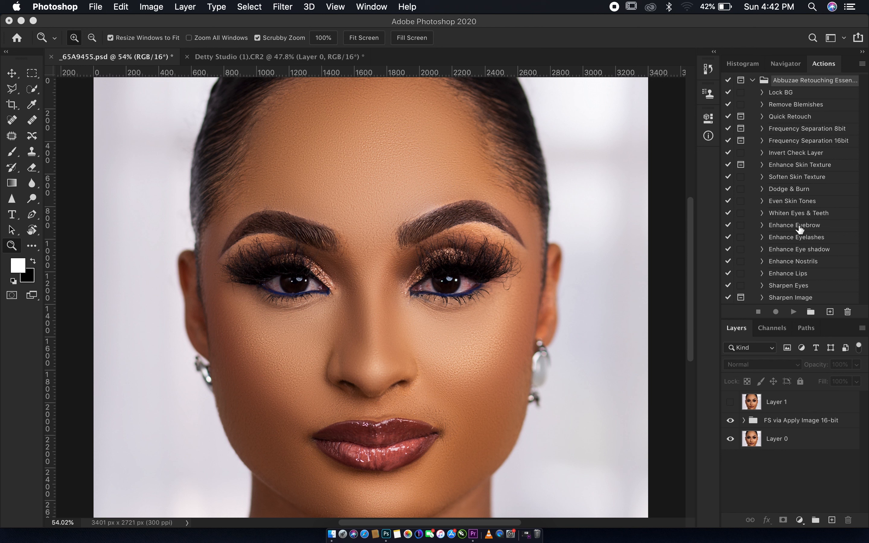
{"action": "left_click", "coordinate": [862, 65]}
{"action": "left_click", "coordinate": [802, 69]}
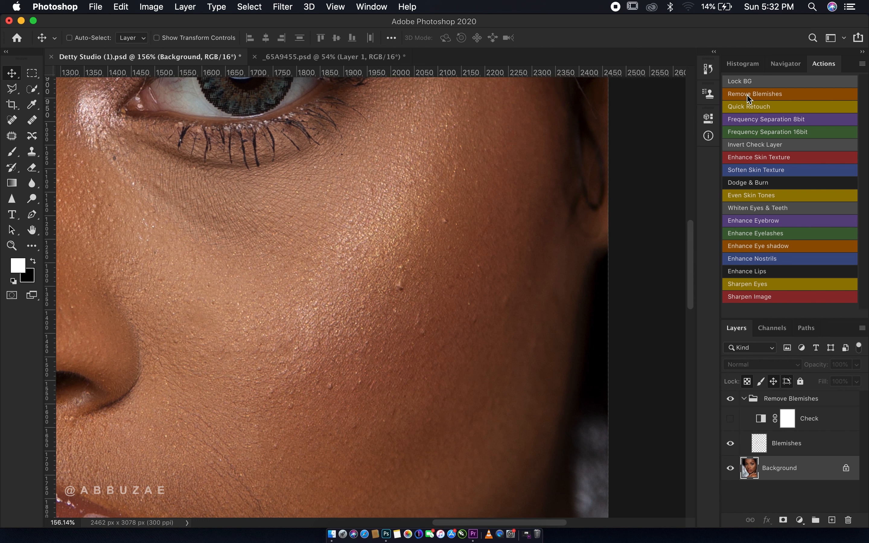
- Delete the existing Remove Blemishes layer group and run the Remove Blemishes action on the portrait
{"action": "left_click", "coordinate": [836, 407]}
{"action": "key", "text": "Delete"}
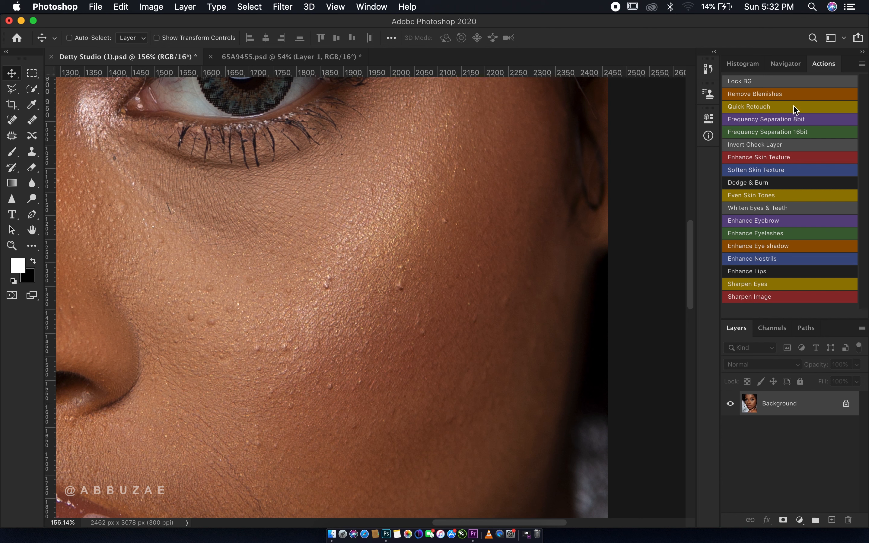
{"action": "left_click", "coordinate": [804, 95]}
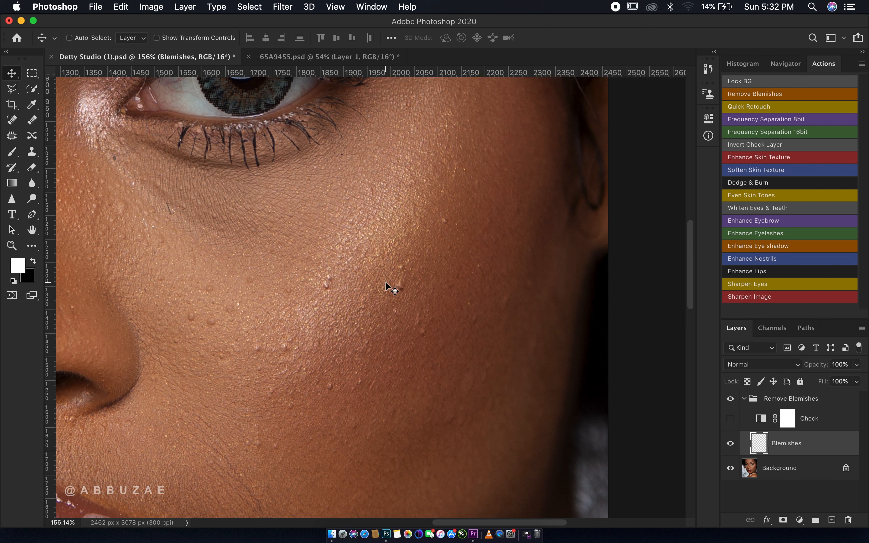
- Use the Clone Stamp tool on the Blemishes layer to cover the bumps on the upper and inner cheek with clean skin
{"action": "key", "text": "s"}
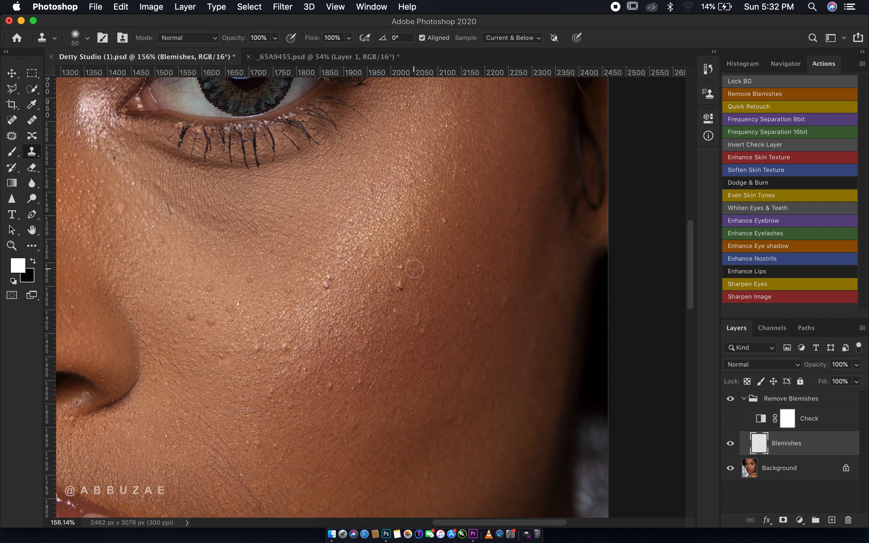
{"action": "left_click", "coordinate": [414, 269], "text": "alt"}
{"action": "left_click", "coordinate": [399, 286]}
{"action": "left_click", "coordinate": [445, 220]}
{"action": "left_click", "coordinate": [333, 303], "text": "alt"}
{"action": "left_click", "coordinate": [331, 280]}
{"action": "left_click", "coordinate": [287, 346]}
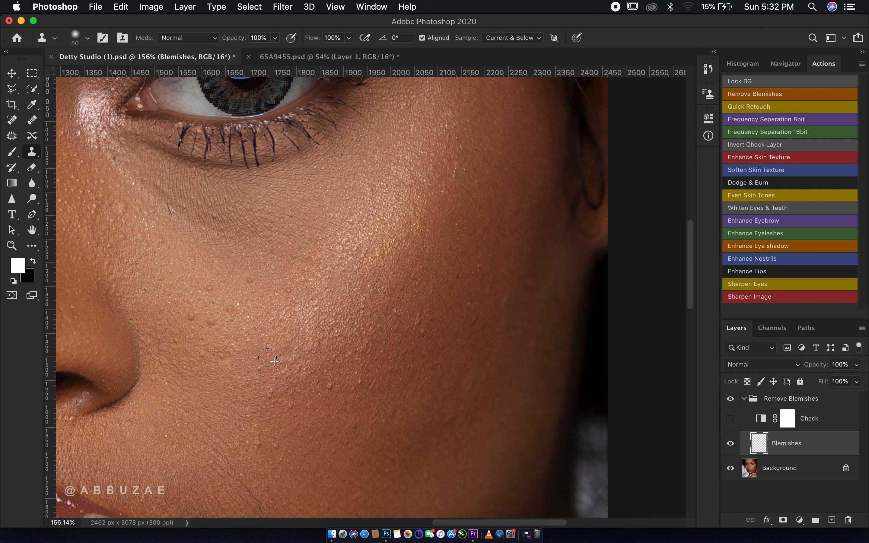
{"action": "left_click", "coordinate": [287, 346]}
- Clone clean skin over the bumps on the lower middle of the cheek
{"action": "left_click", "coordinate": [264, 419], "text": "alt"}
{"action": "left_click", "coordinate": [281, 423], "text": "alt"}
{"action": "left_click", "coordinate": [292, 409]}
{"action": "left_click", "coordinate": [327, 387]}
{"action": "left_click", "coordinate": [361, 364], "text": "alt"}
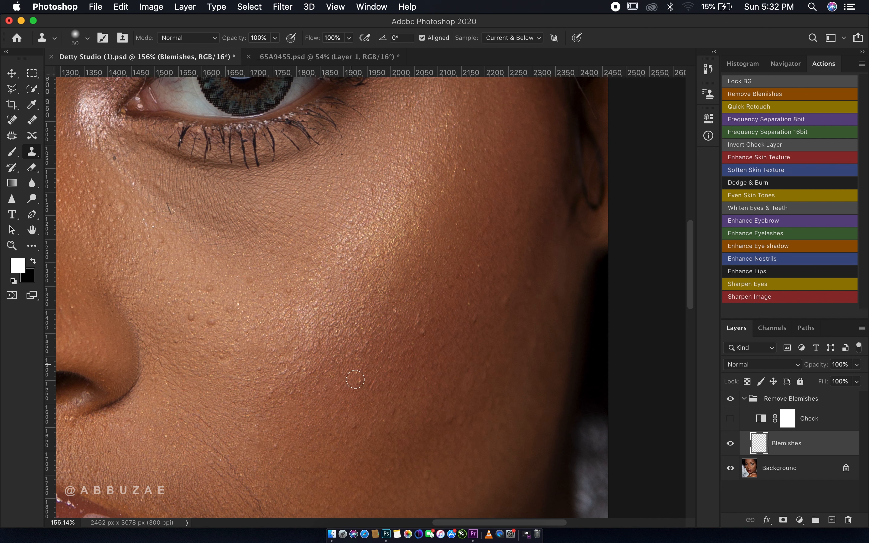
{"action": "left_click", "coordinate": [372, 380]}
- Clone clean skin over the remaining bumps on the outer cheek towards the ear
{"action": "left_click", "coordinate": [396, 329], "text": "alt"}
{"action": "left_click", "coordinate": [421, 324]}
{"action": "left_click", "coordinate": [485, 298]}
{"action": "left_click", "coordinate": [484, 299], "text": "alt"}
{"action": "left_click", "coordinate": [476, 319]}
{"action": "left_click", "coordinate": [500, 306]}
- Delete the Remove Blemishes layer group and run the Quick Retouch action on the portrait
{"action": "left_click", "coordinate": [826, 401]}
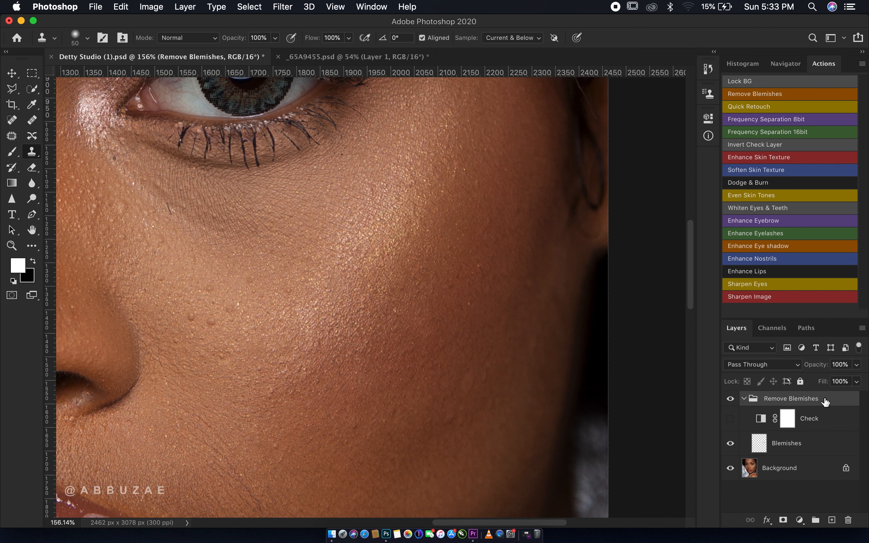
{"action": "key", "text": "Delete"}
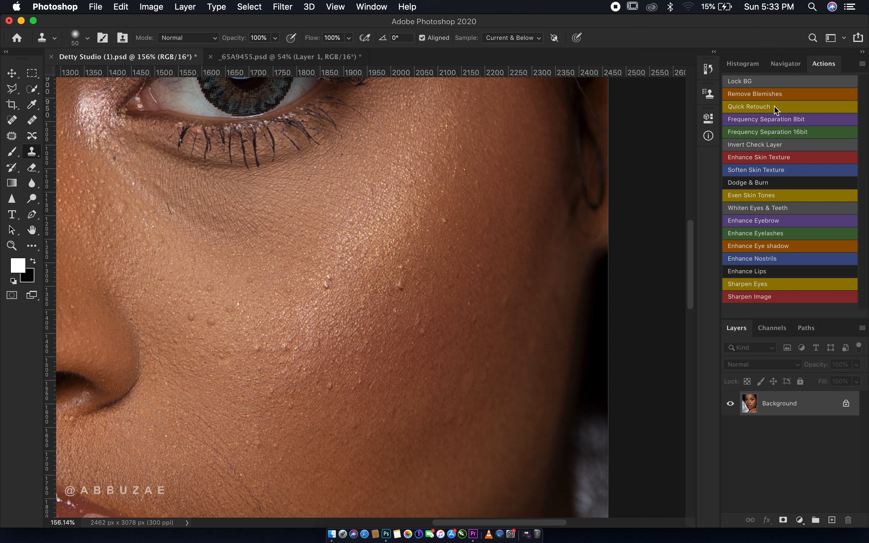
{"action": "left_click", "coordinate": [774, 106]}
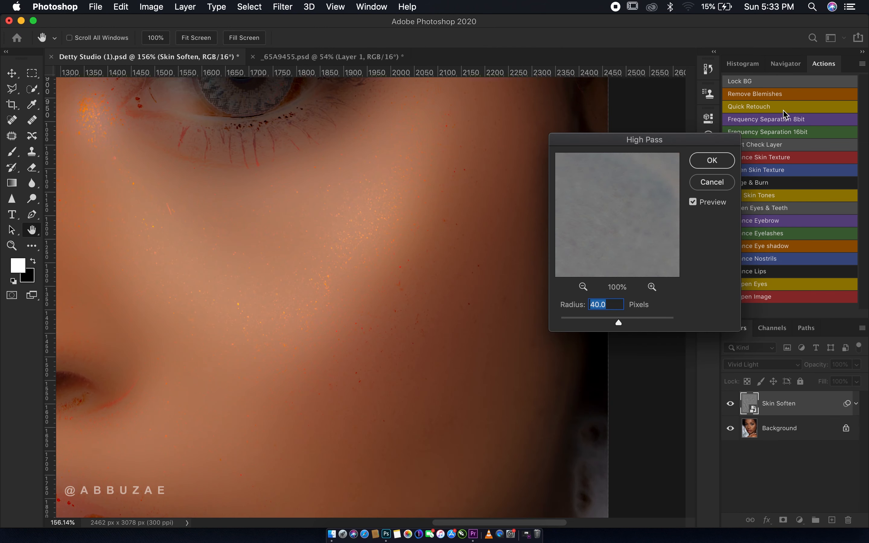
- Try a lower High Pass radius for the Skin Soften layer, then set it to 40 pixels and accept the filter
{"action": "left_click_drag", "start_coordinate": [590, 142], "coordinate": [679, 149]}
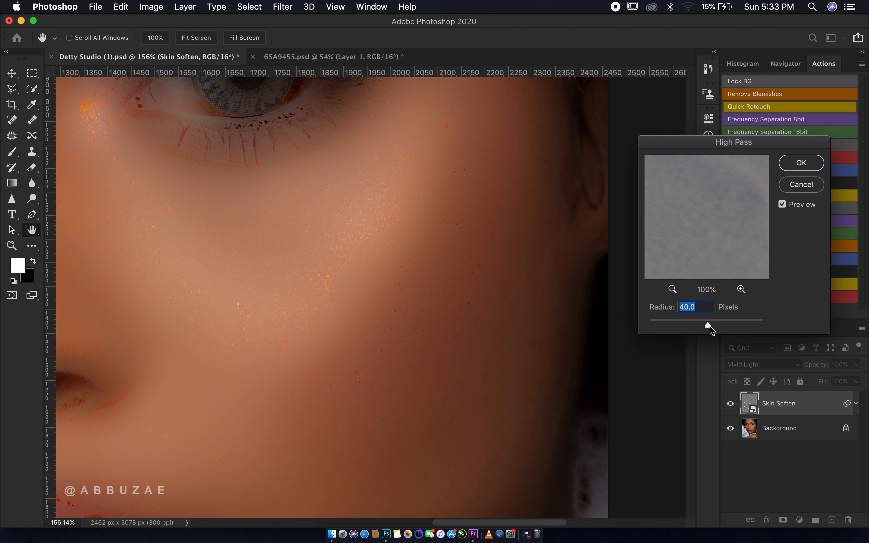
{"action": "mouse_move", "coordinate": [711, 328]}
{"action": "left_mouse_down"}
{"action": "mouse_move", "coordinate": [689, 328]}
{"action": "mouse_move", "coordinate": [697, 326]}
{"action": "left_mouse_up"}
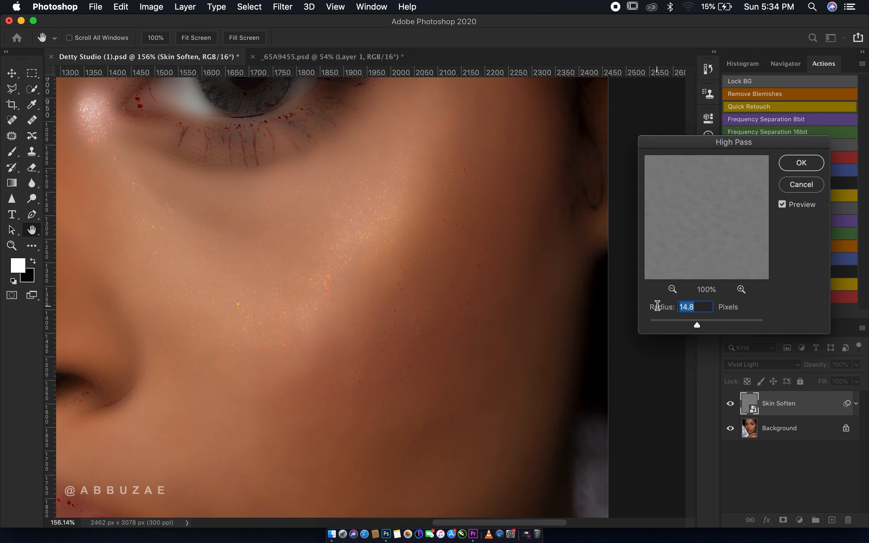
{"action": "type", "text": "40"}
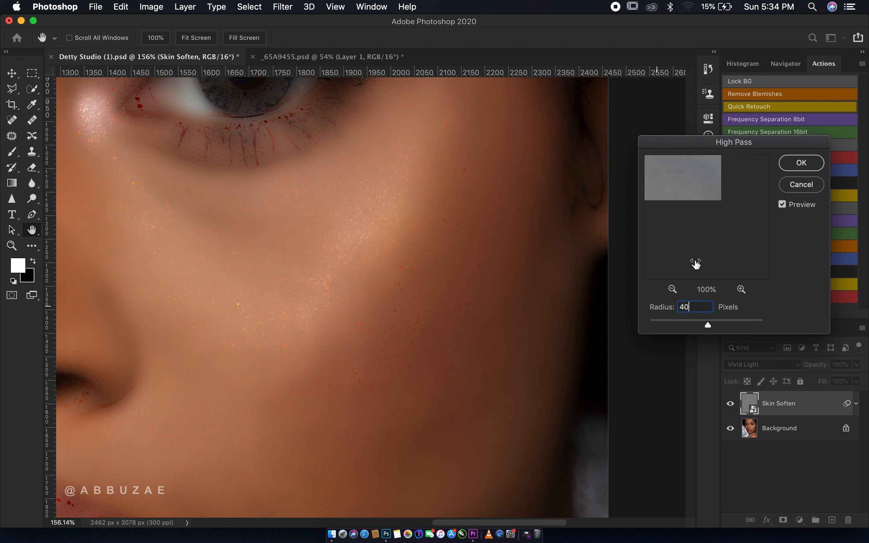
{"action": "left_click", "coordinate": [800, 164]}
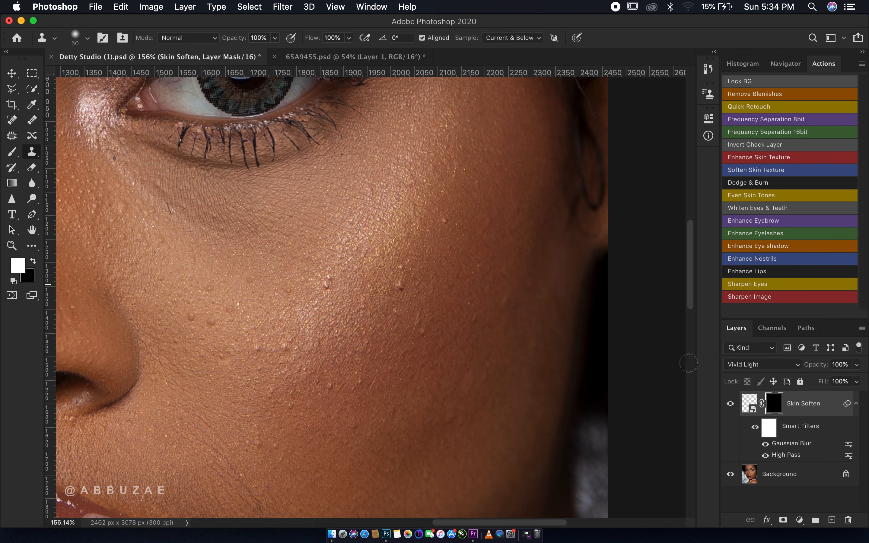
- Paint white on the Skin Soften layer mask over the cheek with a large soft brush of about 400 pixels
{"action": "left_click", "coordinate": [12, 151]}
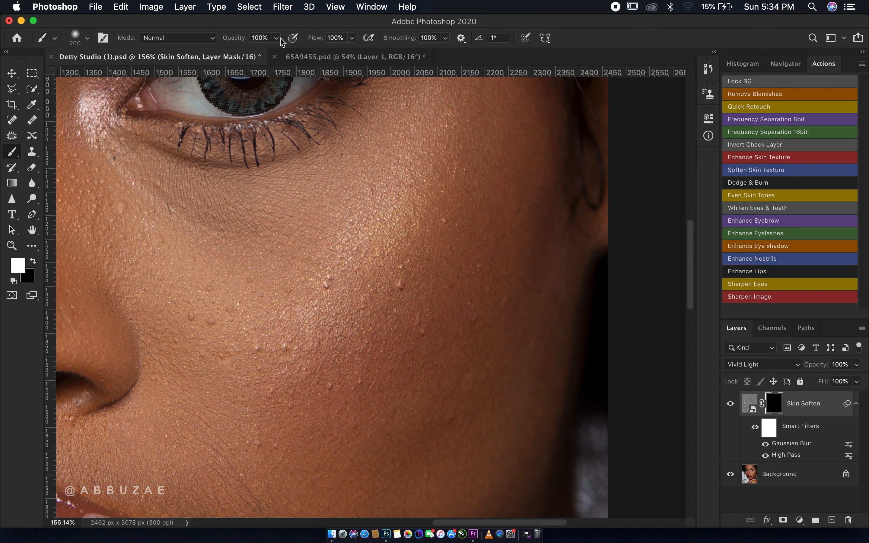
{"action": "key", "text": "bracketright"}
{"action": "key", "text": "bracketright"}
{"action": "key", "text": "bracketright"}
{"action": "key", "text": "bracketright"}
{"action": "key", "text": "bracketright"}
{"action": "key", "text": "bracketright"}
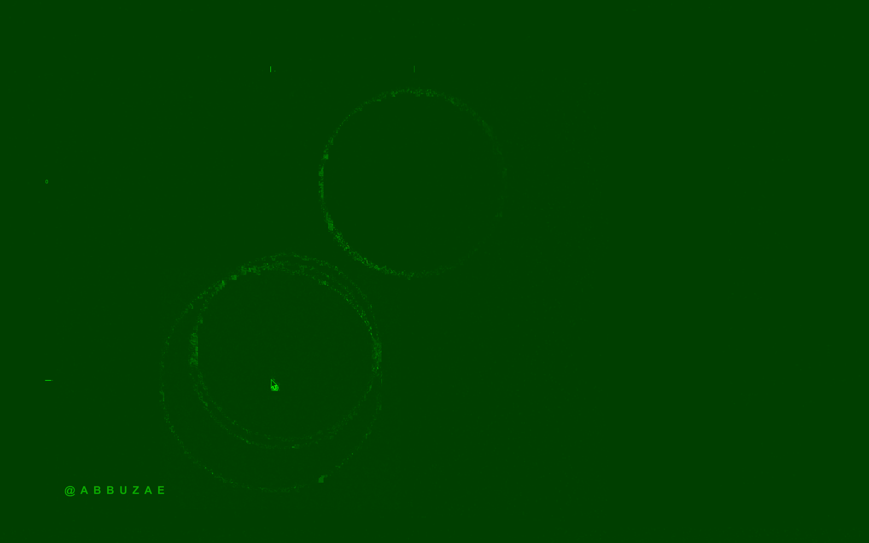
{"action": "key", "text": "bracketleft"}
{"action": "key", "text": "bracketleft"}
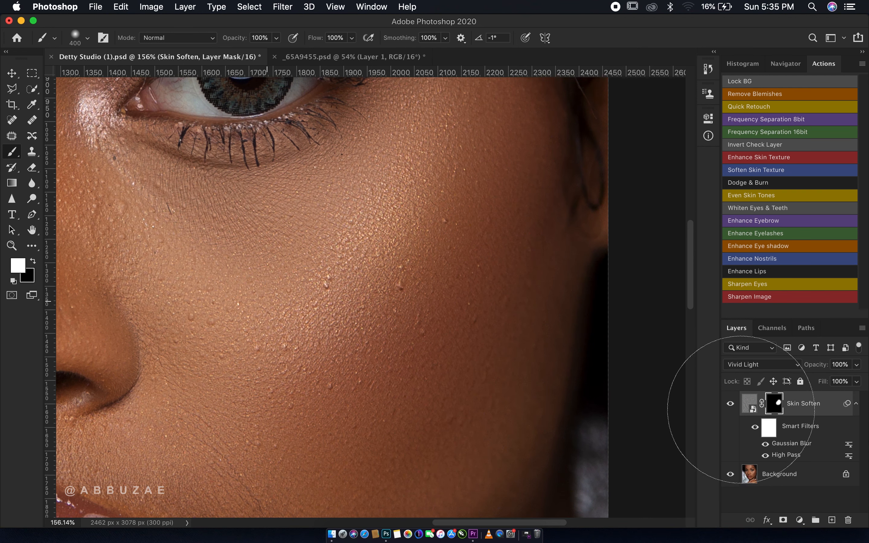
- Toggle the Skin Soften layer's visibility several times to compare the cheek before and after
{"action": "left_click", "coordinate": [731, 404]}
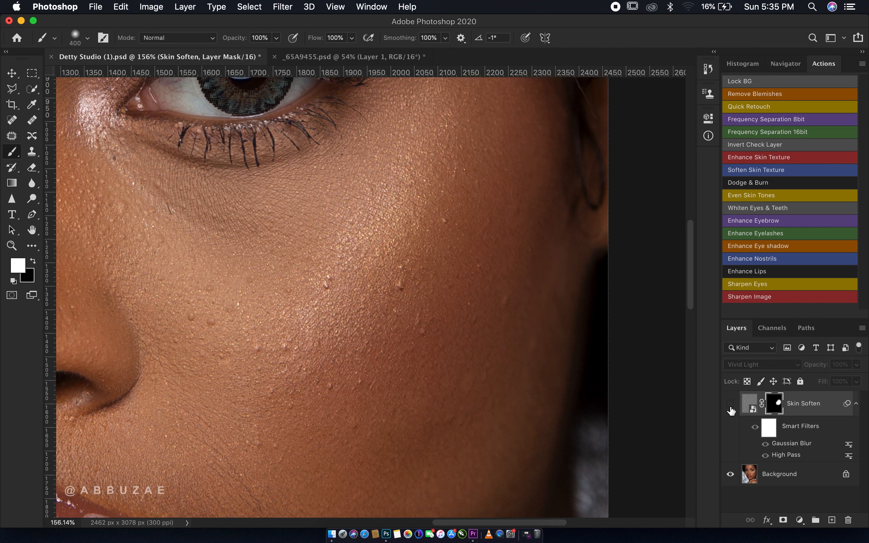
{"action": "left_click", "coordinate": [731, 404]}
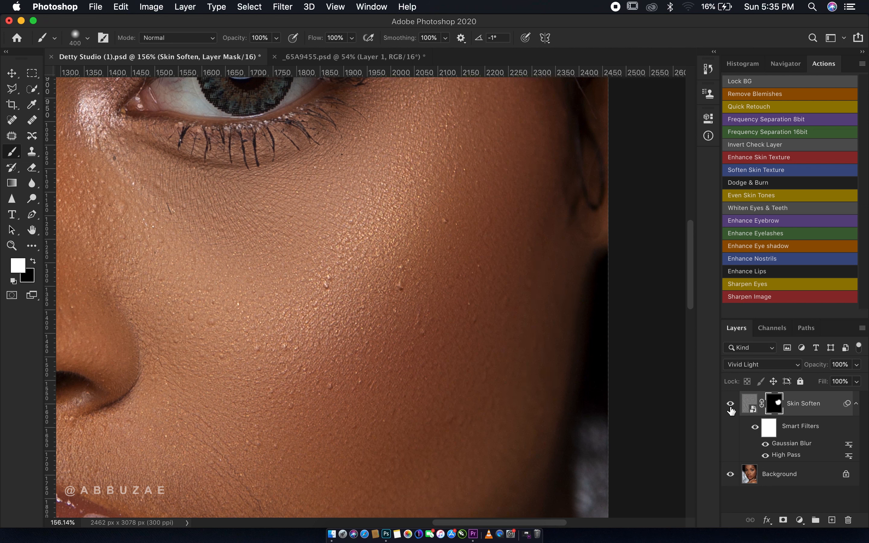
{"action": "left_click", "coordinate": [730, 405]}
{"action": "left_click", "coordinate": [731, 404]}
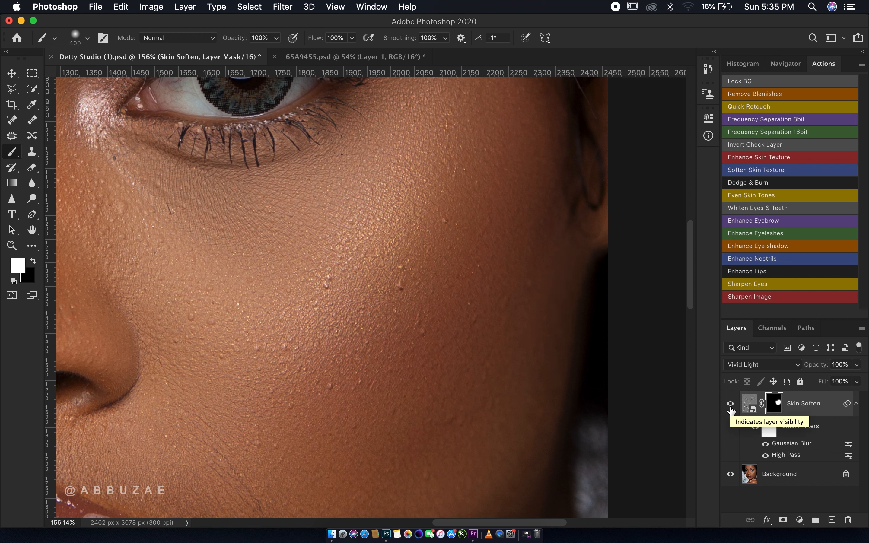
{"action": "left_click", "coordinate": [731, 409]}
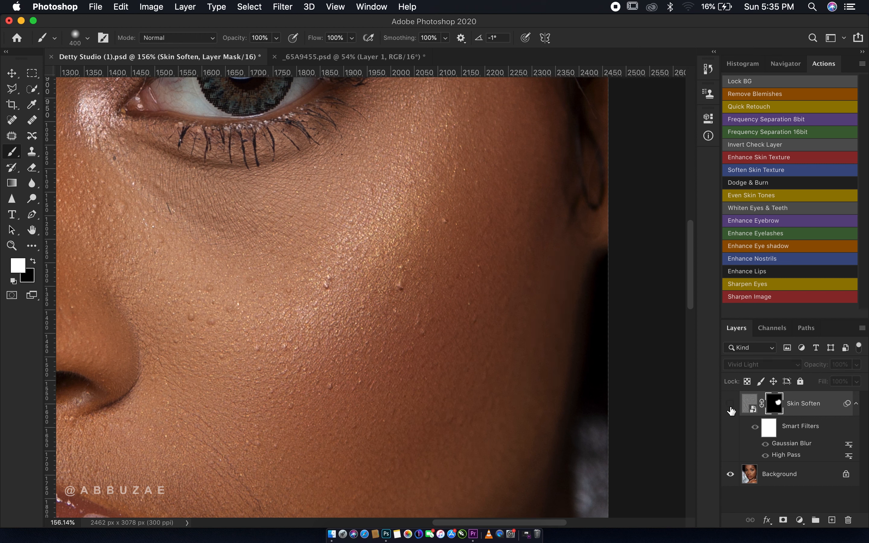
{"action": "left_click", "coordinate": [731, 410]}
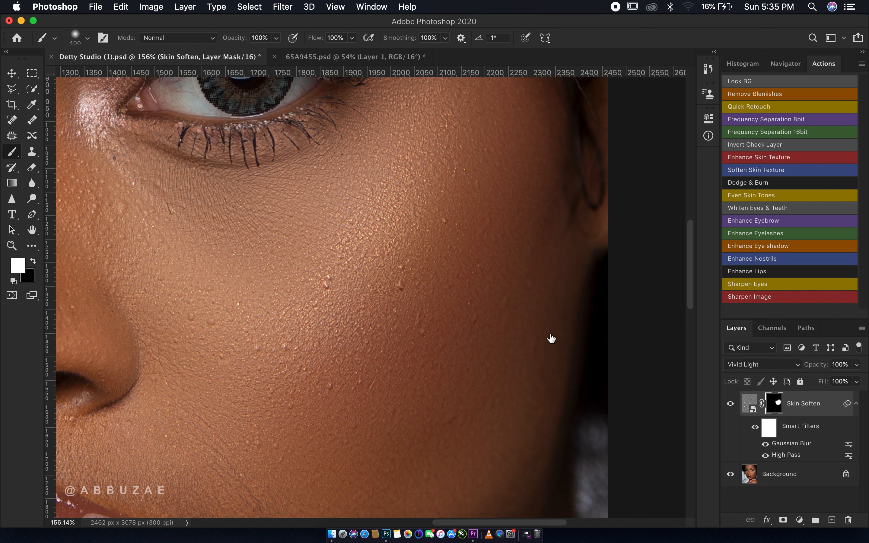
- Delete the Skin Soften layer, and make Layer 1 visible in the _65A9455.psd document
{"action": "key", "text": "Delete"}
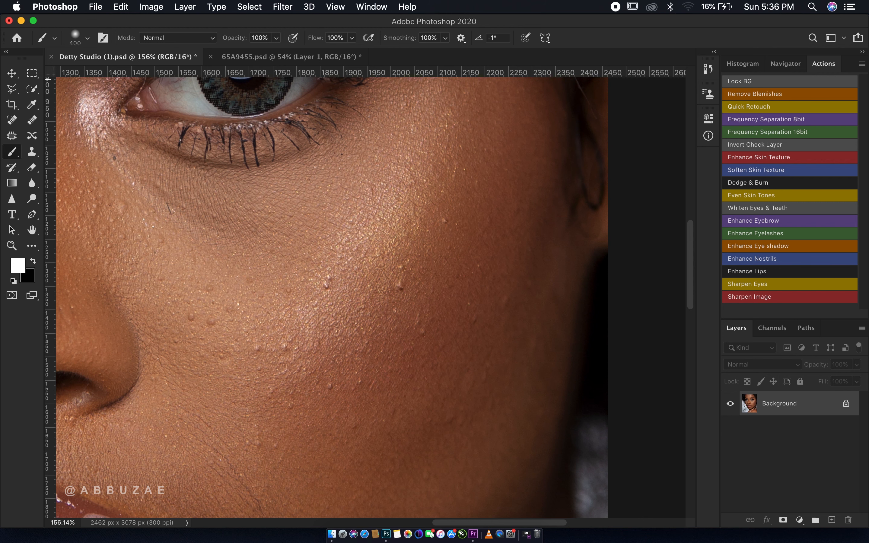
{"action": "left_click", "coordinate": [276, 59]}
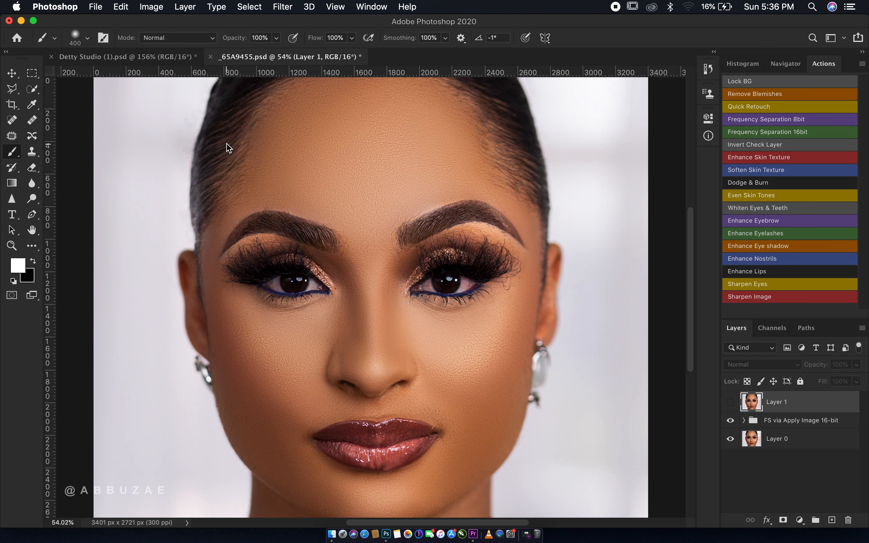
{"action": "key", "text": "z"}
{"action": "left_click_drag", "start_coordinate": [385, 374], "coordinate": [435, 365]}
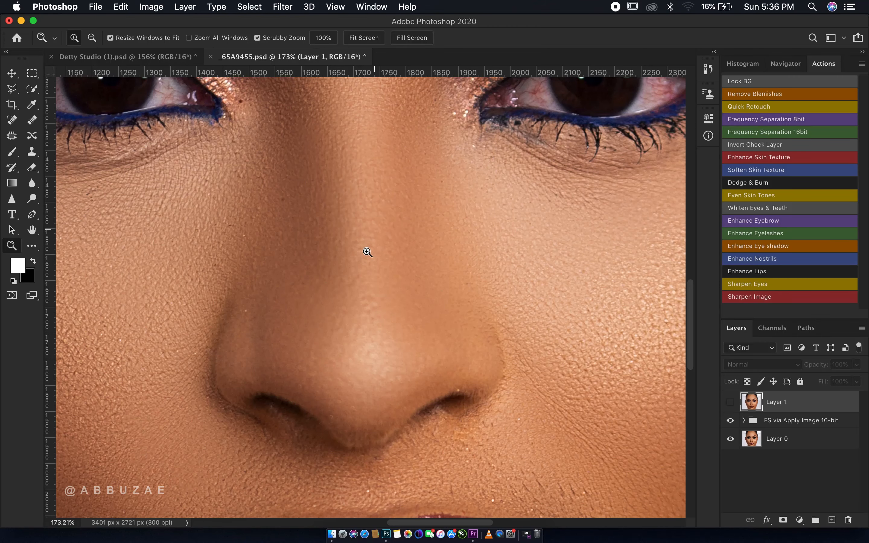
{"action": "scroll", "coordinate": [294, 360], "scroll_direction": "left", "scroll_amount": 5}
{"action": "scroll", "coordinate": [294, 360], "scroll_direction": "down", "scroll_amount": 3}
{"action": "scroll", "coordinate": [294, 360], "scroll_direction": "down", "scroll_amount": 1}
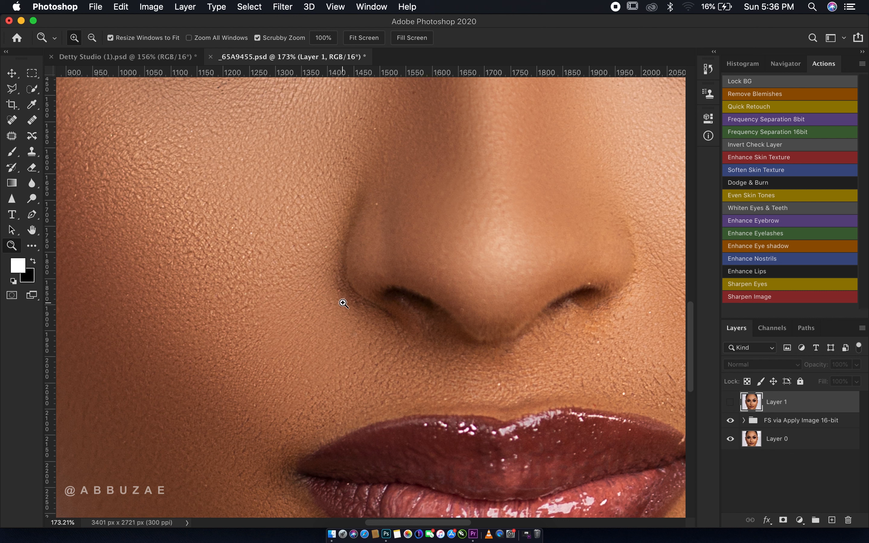
{"action": "left_click", "coordinate": [730, 402]}
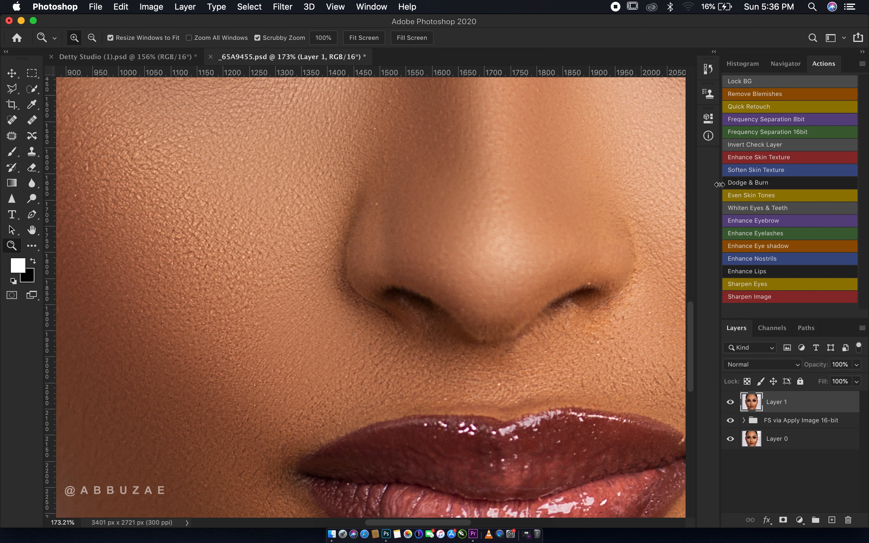
- Run the Enhance Skin Texture action, adjusting the Emboss angle and setting the Gaussian Blur radius to 2 pixels
{"action": "left_click", "coordinate": [764, 156]}
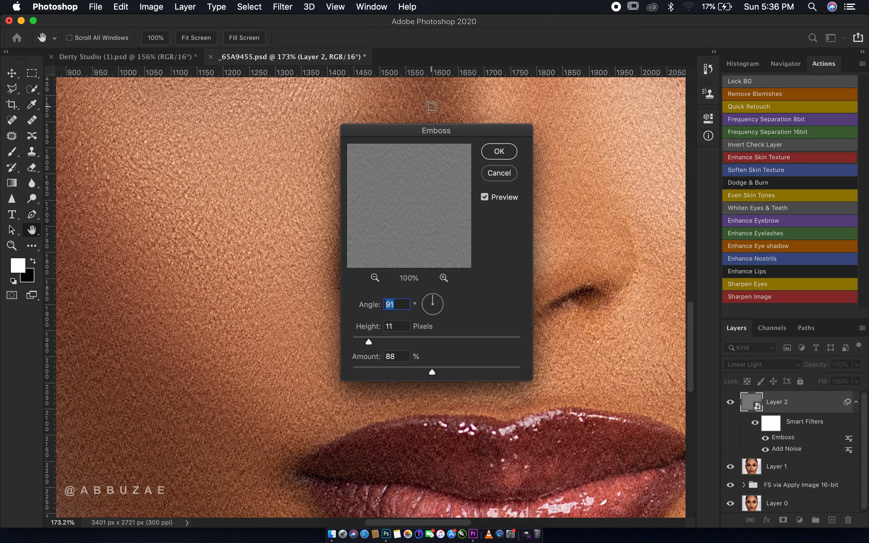
{"action": "left_click_drag", "start_coordinate": [477, 132], "coordinate": [455, 154]}
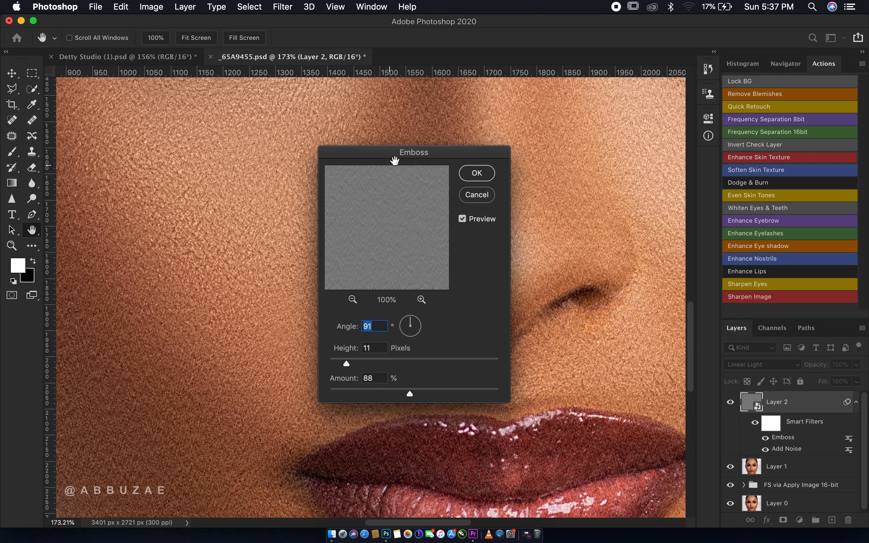
{"action": "left_click_drag", "start_coordinate": [391, 152], "coordinate": [307, 164]}
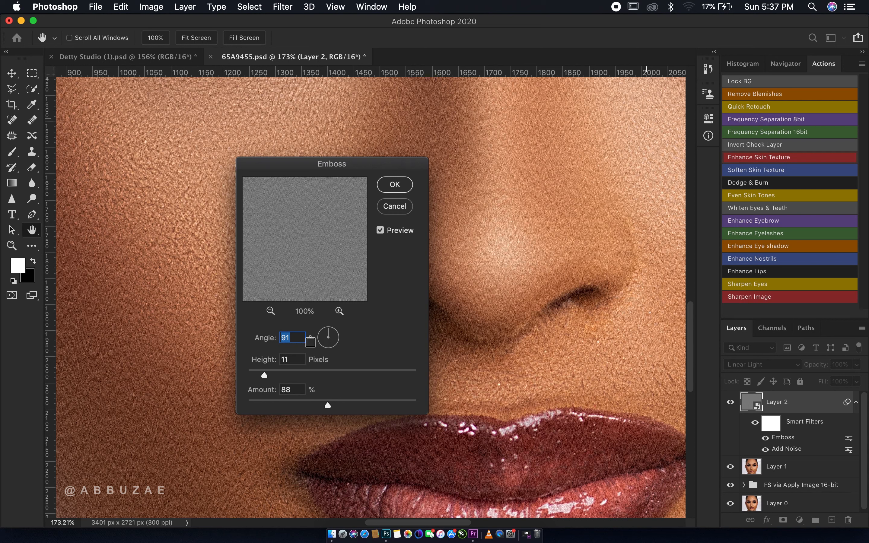
{"action": "left_click", "coordinate": [334, 330]}
{"action": "left_click", "coordinate": [337, 332]}
{"action": "left_click", "coordinate": [391, 185]}
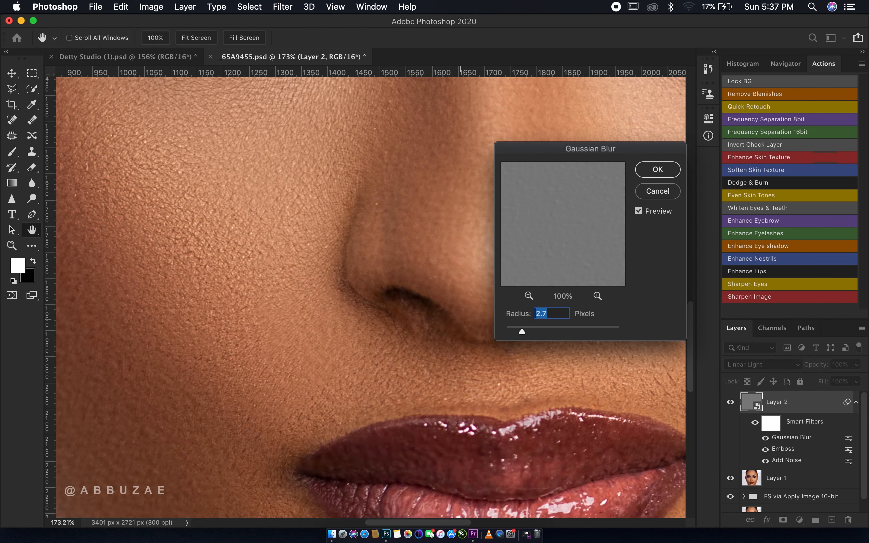
{"action": "type", "text": "2"}
{"action": "key", "text": "Return"}
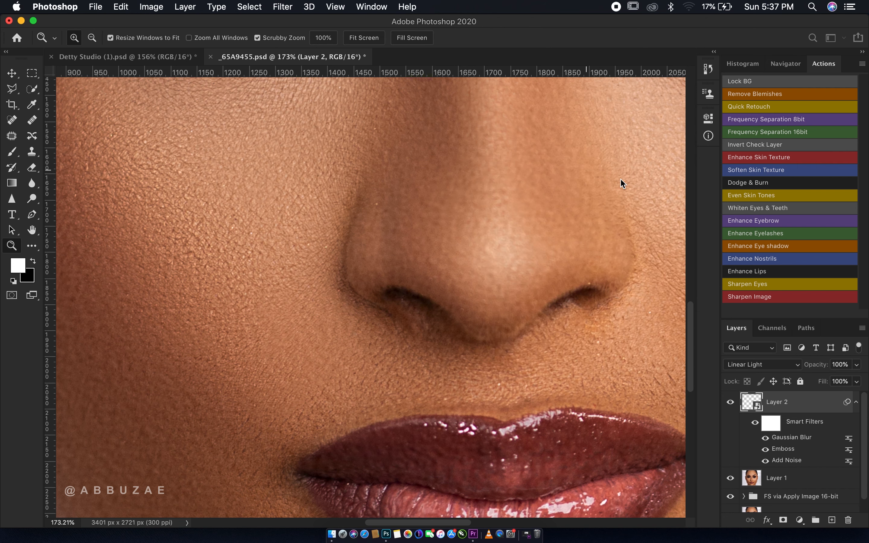
- Paint white on the Skin Texture layer mask over the nose with a smaller brush, and lower the layer's opacity
{"action": "scroll", "coordinate": [163, 166], "scroll_direction": "right", "scroll_amount": 5}
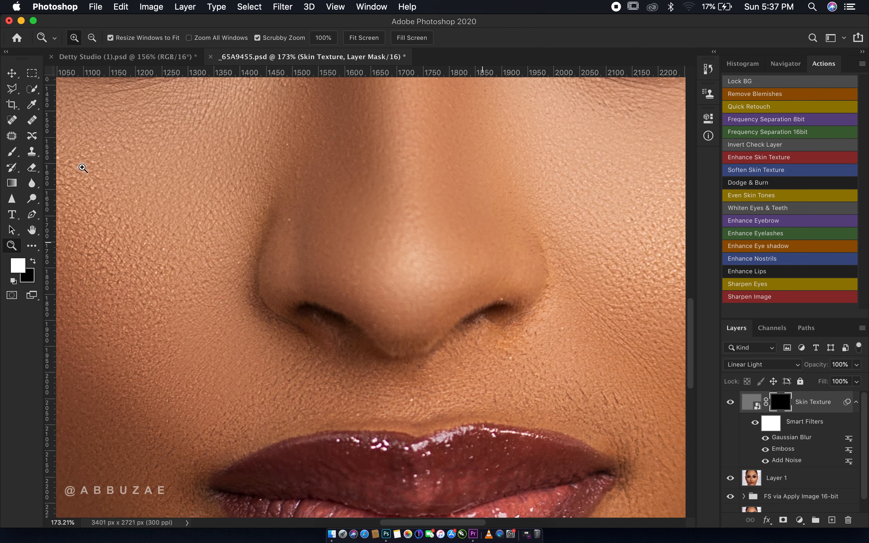
{"action": "left_click", "coordinate": [12, 153]}
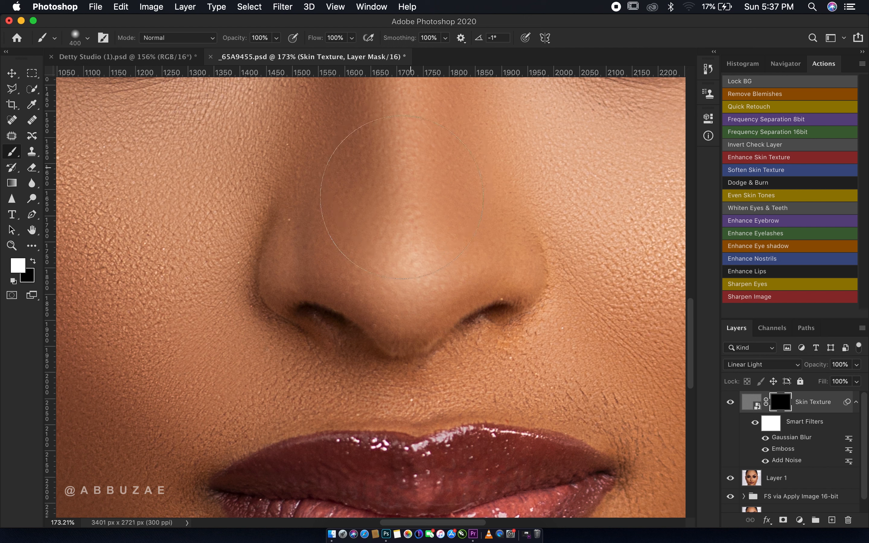
{"action": "left_click", "coordinate": [402, 197]}
{"action": "key", "text": "bracketleft"}
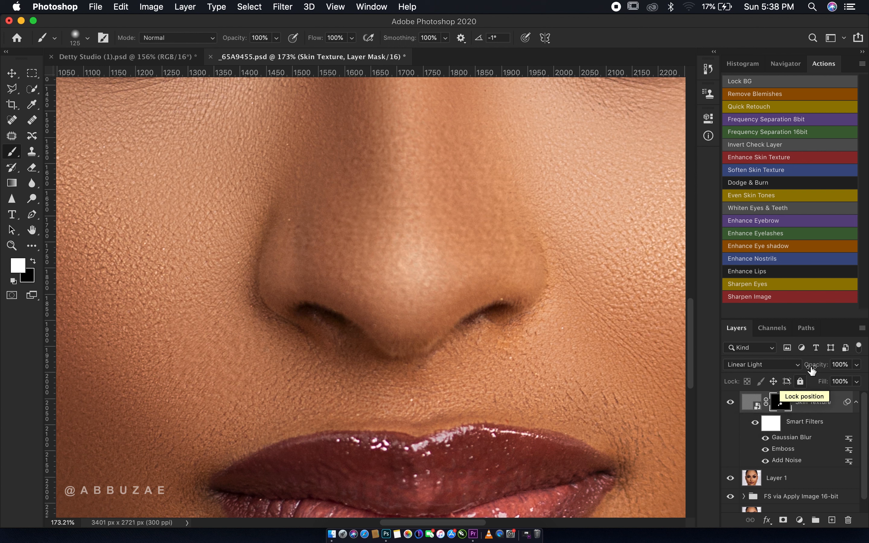
{"action": "left_click_drag", "start_coordinate": [809, 365], "coordinate": [797, 371]}
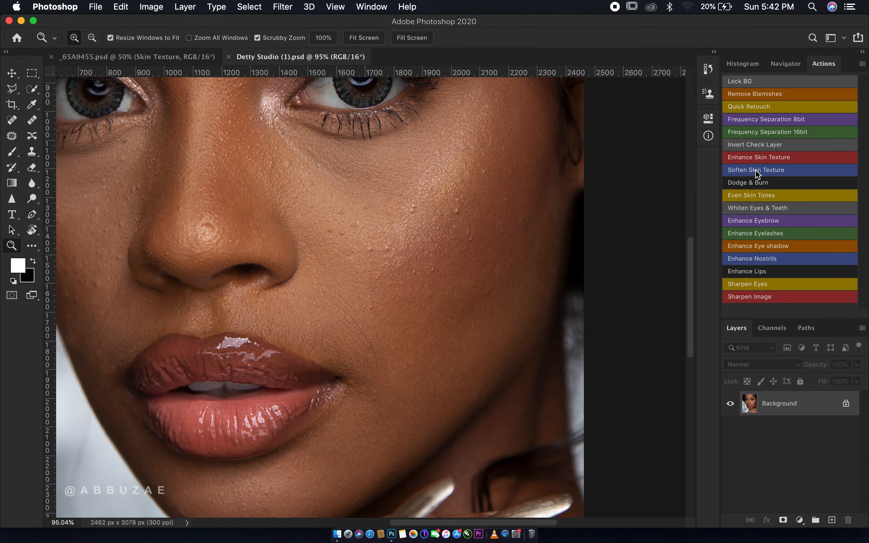
- Try the Soften Skin Texture action with the Soft Skin/Texture group at 30% opacity, and delete that group after comparing visibility
{"action": "left_click_drag", "start_coordinate": [183, 147], "coordinate": [183, 147]}
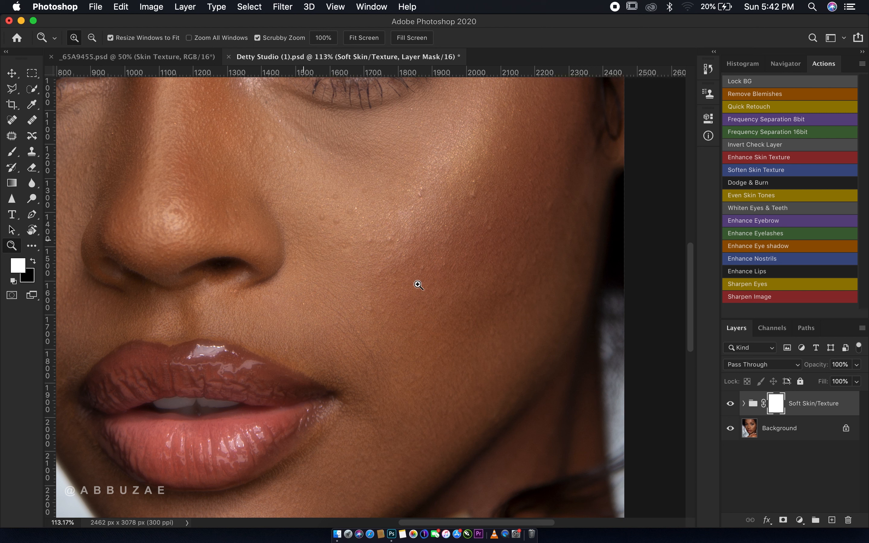
{"action": "left_click_drag", "start_coordinate": [807, 367], "coordinate": [777, 374]}
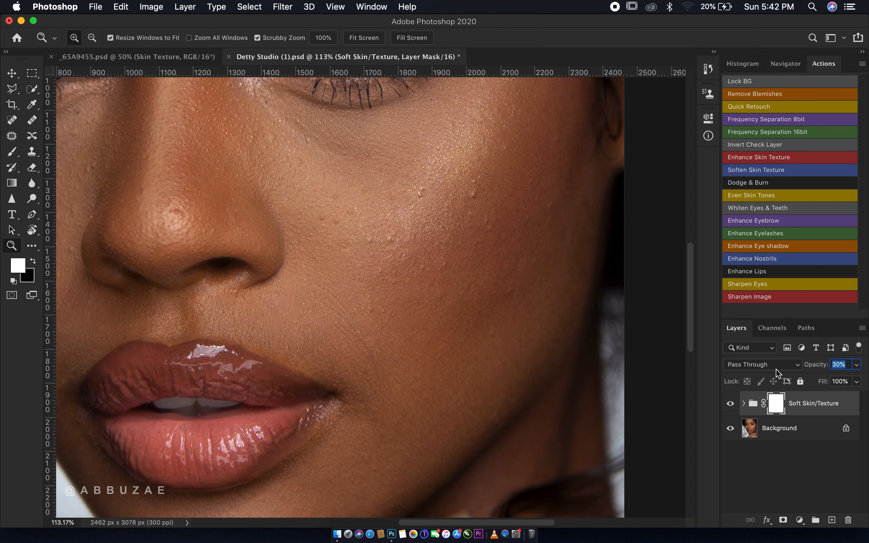
{"action": "left_click", "coordinate": [731, 404]}
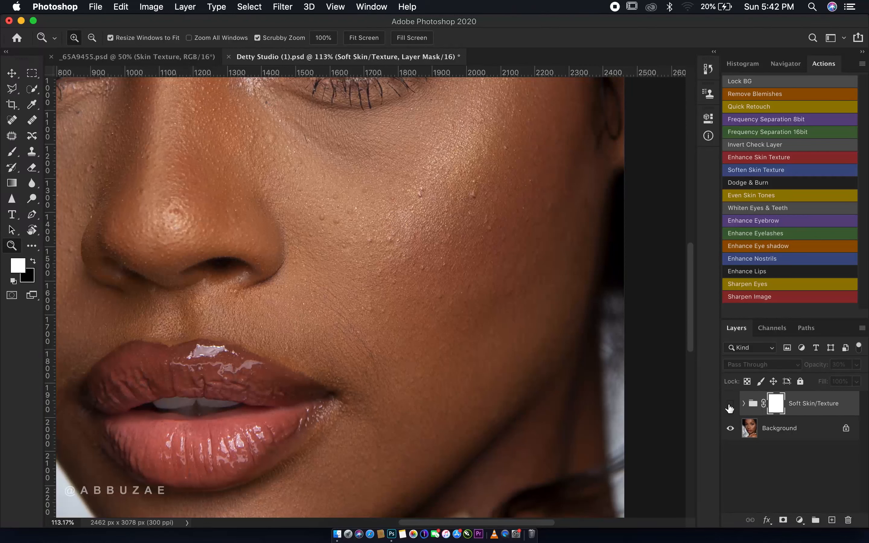
{"action": "left_click", "coordinate": [730, 405]}
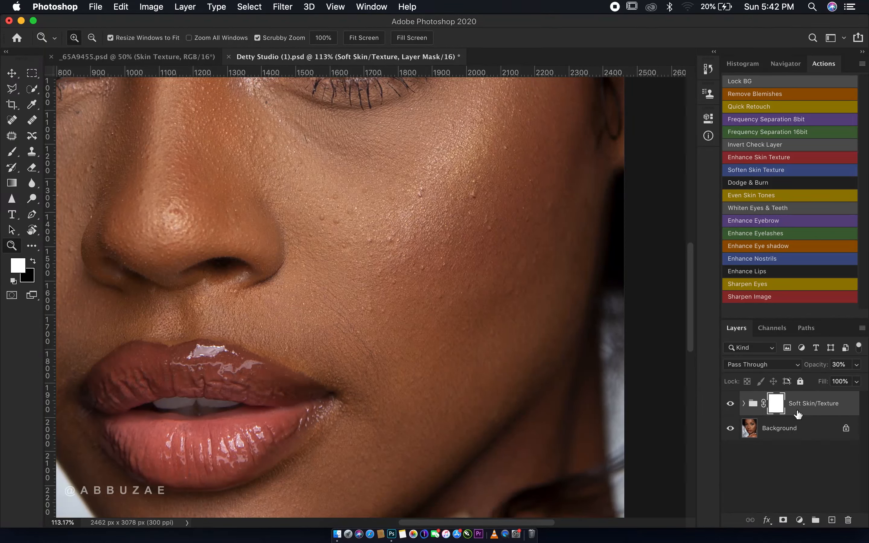
{"action": "key", "text": "Delete"}
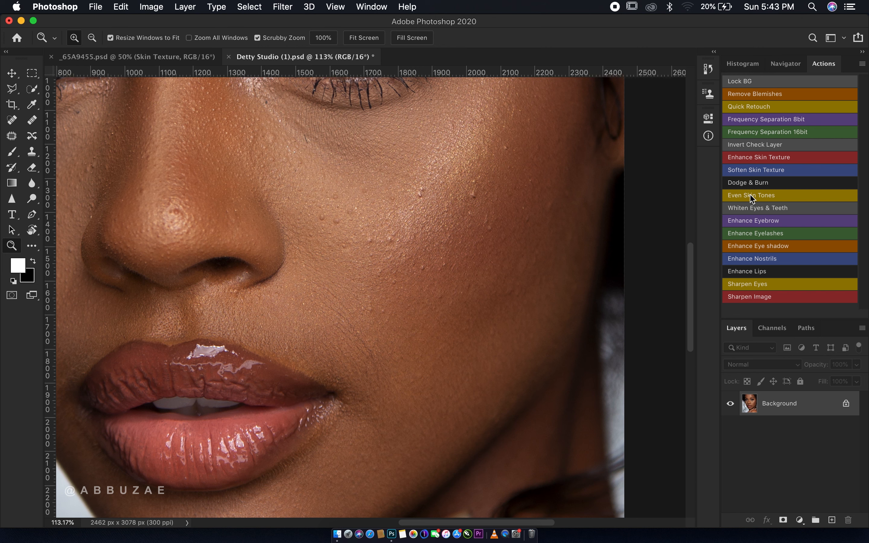
- Run the Even Skin Tones action and paint white on its layer mask over the facial skin with a 300 px brush
{"action": "left_click", "coordinate": [363, 38]}
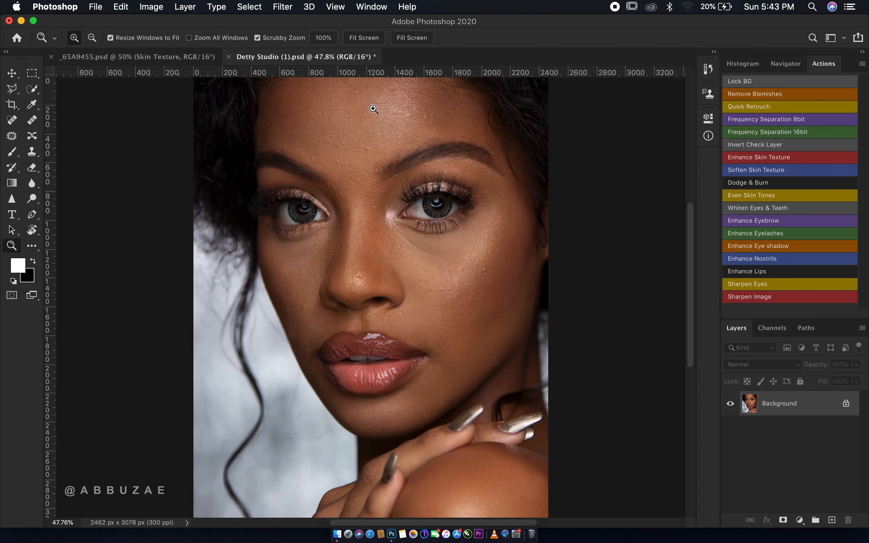
{"action": "left_click_drag", "start_coordinate": [438, 318], "coordinate": [448, 319]}
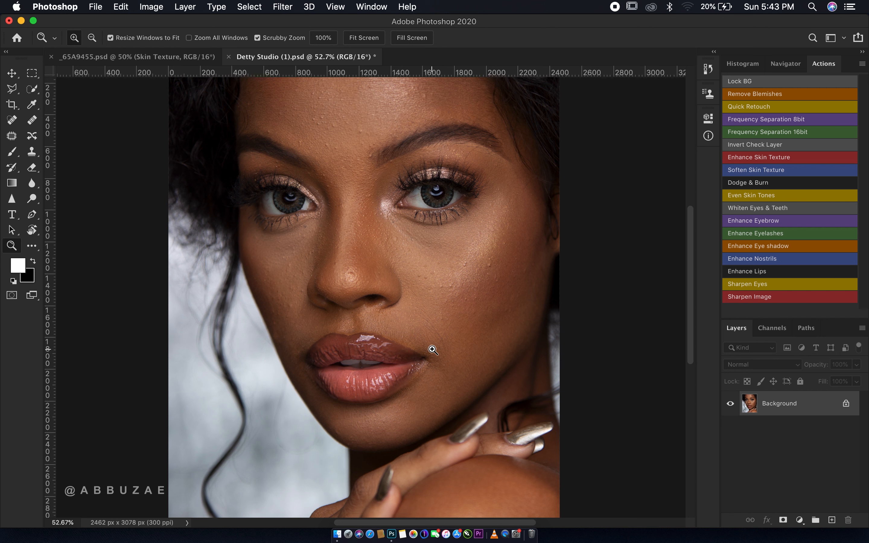
{"action": "left_click", "coordinate": [761, 195]}
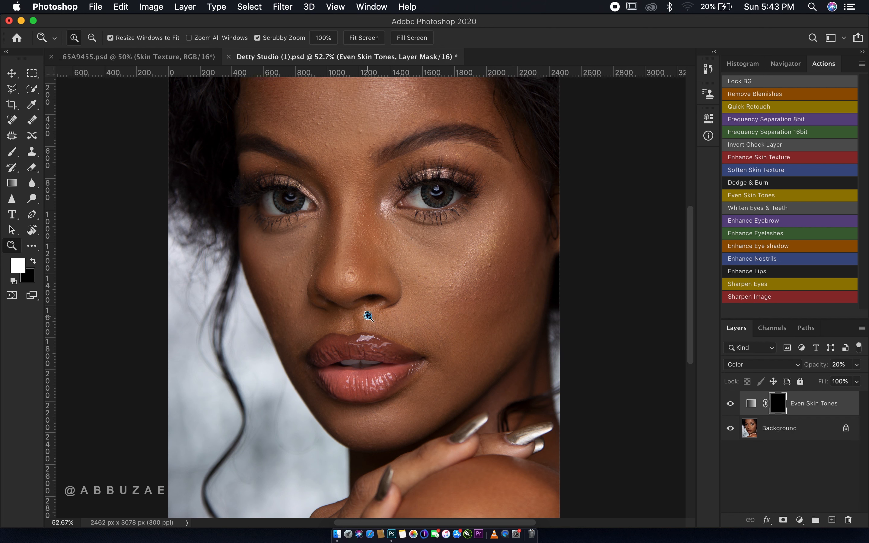
{"action": "left_click", "coordinate": [12, 151]}
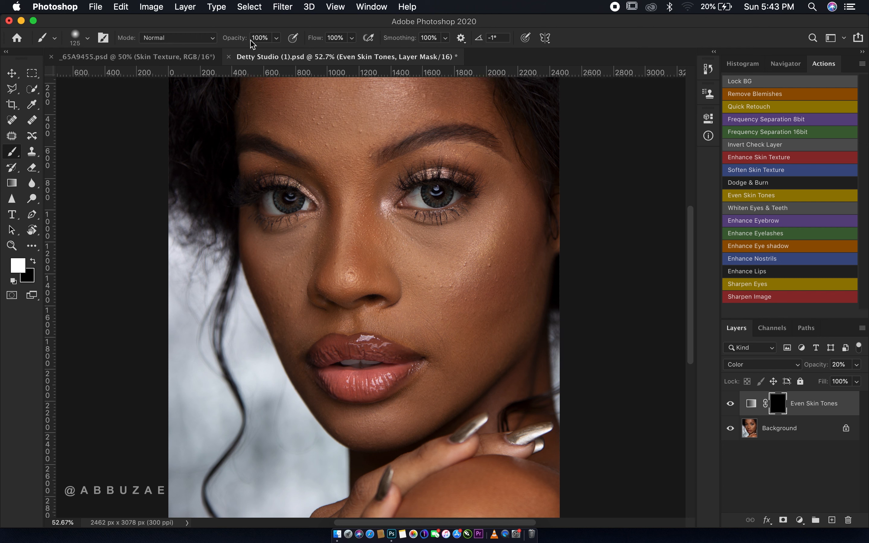
{"action": "key", "text": "bracketright"}
{"action": "key", "text": "bracketright"}
{"action": "key", "text": "bracketright"}
{"action": "key", "text": "bracketright"}
{"action": "key", "text": "bracketright"}
{"action": "key", "text": "bracketright"}
{"action": "key", "text": "bracketright"}
{"action": "key", "text": "bracketright"}
{"action": "key", "text": "bracketleft"}
{"action": "key", "text": "bracketleft"}
{"action": "key", "text": "bracketleft"}
{"action": "mouse_move", "coordinate": [449, 272]}
{"action": "left_mouse_down"}
{"action": "mouse_move", "coordinate": [426, 275]}
{"action": "mouse_move", "coordinate": [460, 267]}
{"action": "mouse_move", "coordinate": [487, 245]}
{"action": "mouse_move", "coordinate": [396, 252]}
{"action": "mouse_move", "coordinate": [368, 237]}
{"action": "mouse_move", "coordinate": [374, 212]}
{"action": "left_mouse_up"}
- Set the Even Skin Tones layer's opacity to 63% and toggle its visibility several times to compare the skin tones
{"action": "mouse_move", "coordinate": [823, 368]}
{"action": "left_mouse_down"}
{"action": "mouse_move", "coordinate": [847, 368]}
{"action": "mouse_move", "coordinate": [837, 366]}
{"action": "left_mouse_up"}
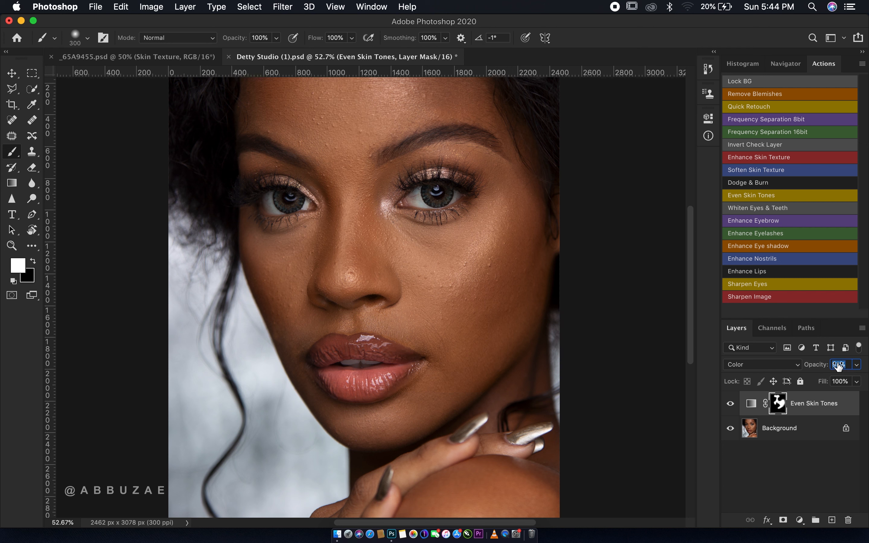
{"action": "left_click", "coordinate": [731, 403]}
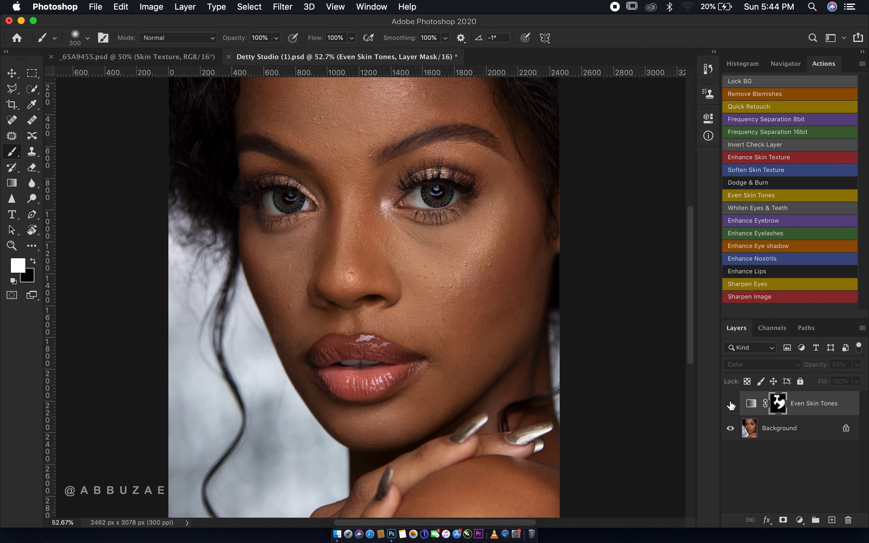
{"action": "left_click", "coordinate": [731, 404]}
{"action": "left_click", "coordinate": [731, 404]}
{"action": "left_click", "coordinate": [730, 404]}
{"action": "scroll", "coordinate": [461, 299], "scroll_direction": "up", "scroll_amount": 5}
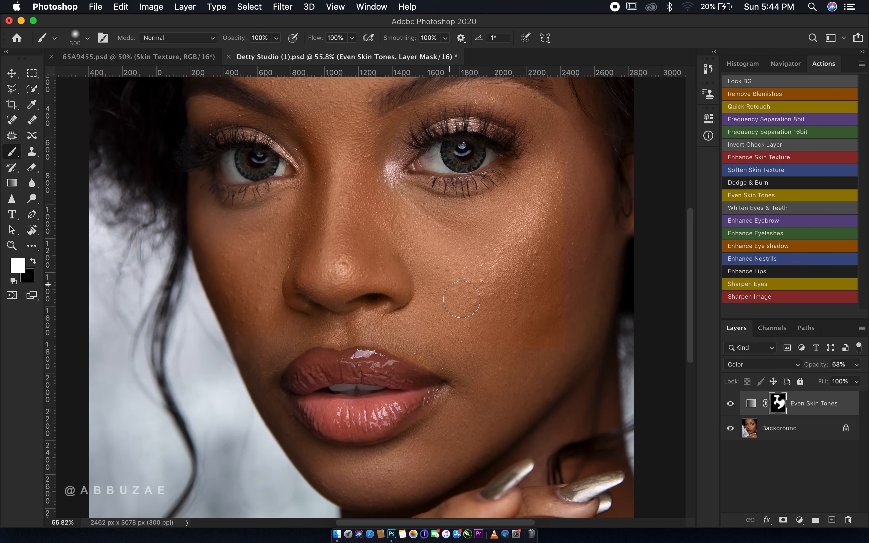
{"action": "scroll", "coordinate": [697, 399], "scroll_direction": "up", "scroll_amount": 1}
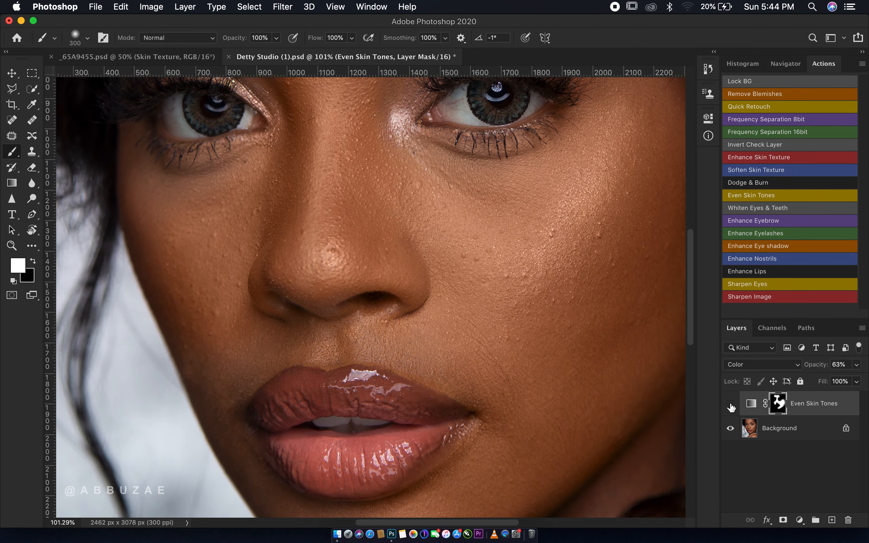
{"action": "left_click", "coordinate": [730, 404]}
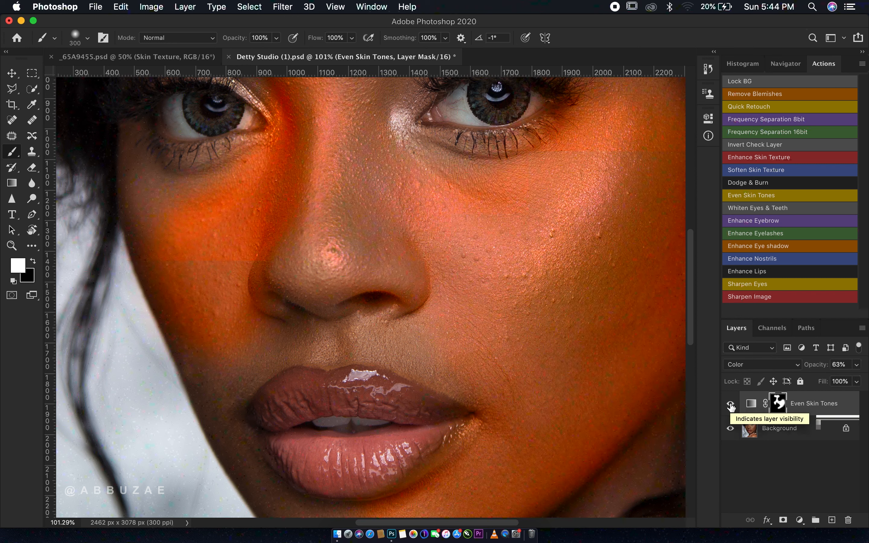
{"action": "left_click", "coordinate": [731, 404]}
{"action": "left_click", "coordinate": [731, 404]}
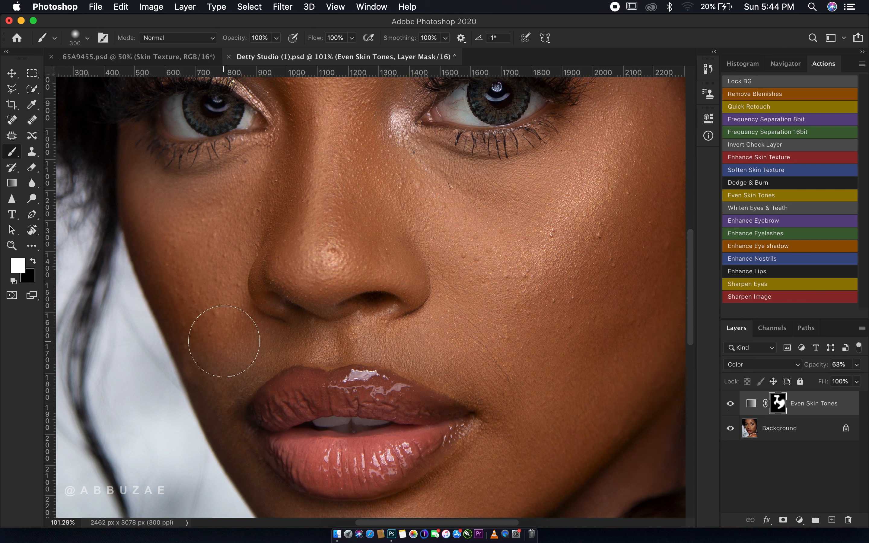
- Delete the Even Skin Tones layer
{"action": "key", "text": "z"}
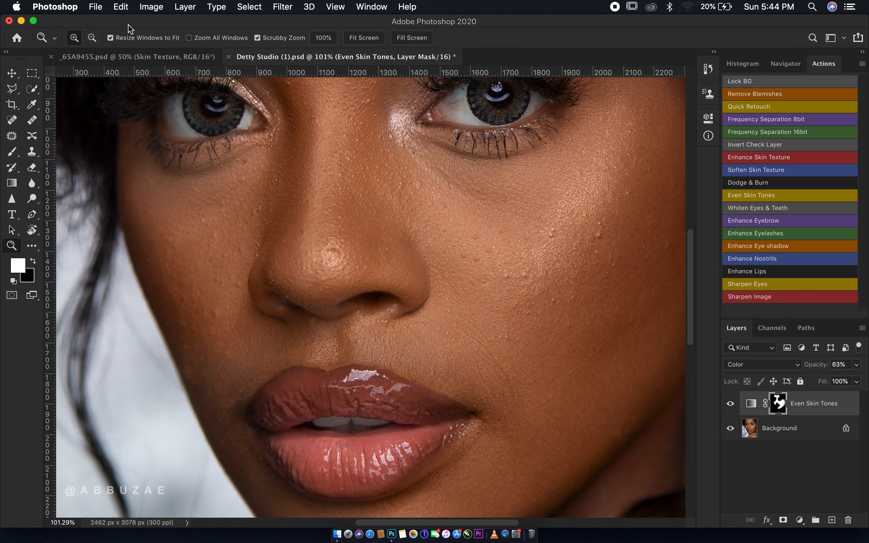
{"action": "left_click", "coordinate": [372, 42]}
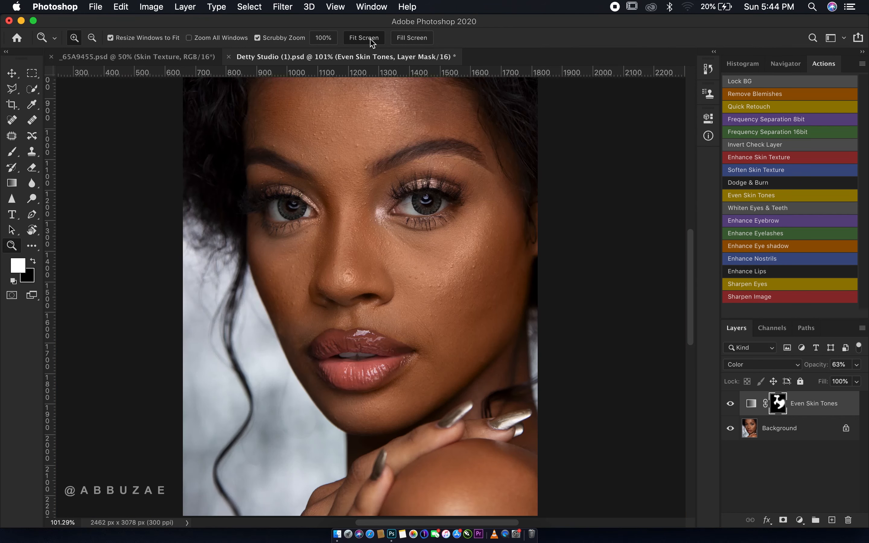
{"action": "key", "text": "BackSpace"}
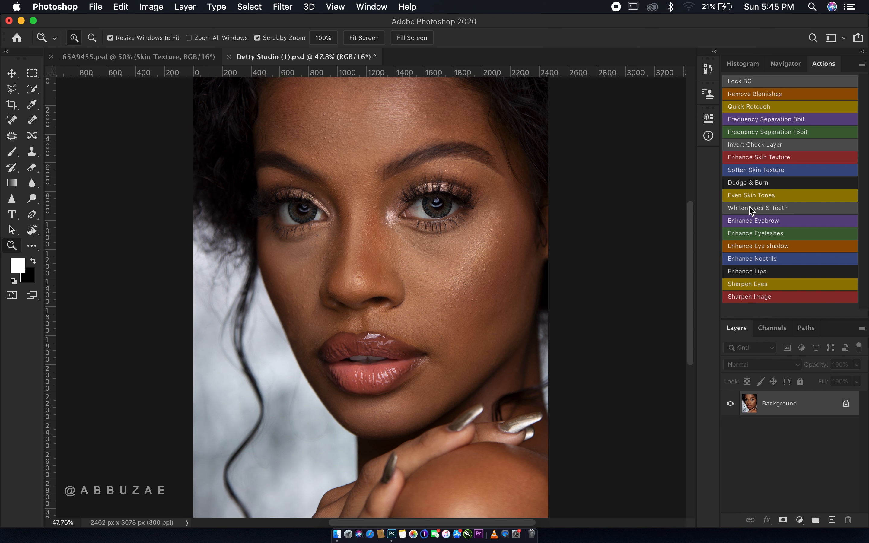
- Run the Enhance Eyebrow, Enhance Eyelashes, Enhance Eye shadow, Enhance Nostrils and Enhance Lips actions in that order
{"action": "left_click", "coordinate": [801, 217]}
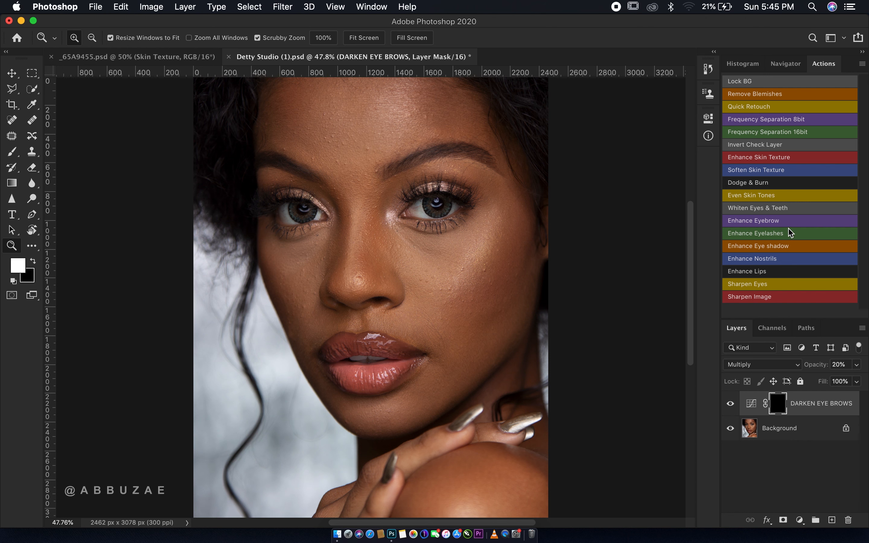
{"action": "left_click", "coordinate": [795, 233]}
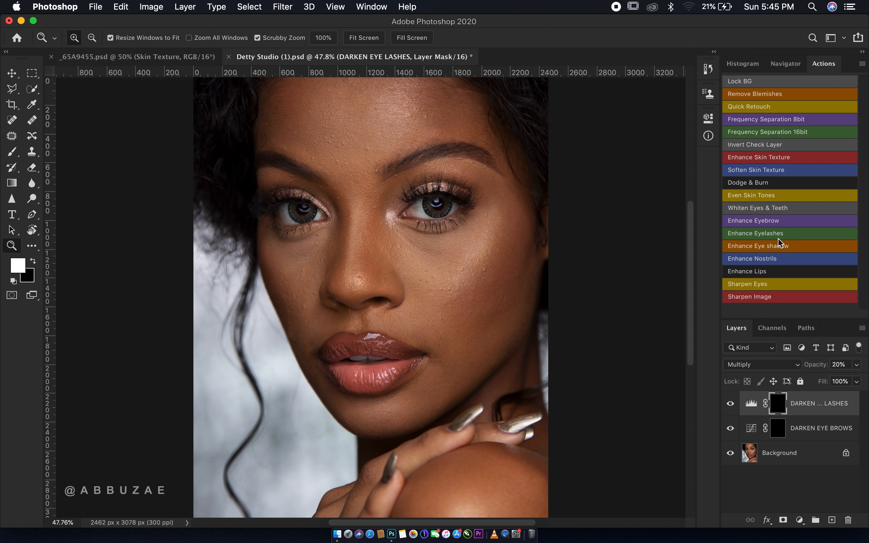
{"action": "left_click", "coordinate": [801, 248]}
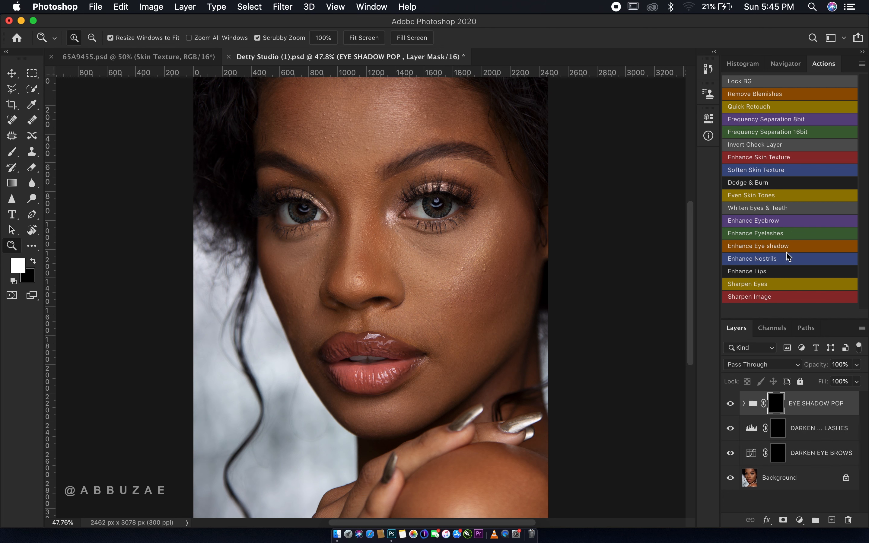
{"action": "left_click", "coordinate": [798, 259]}
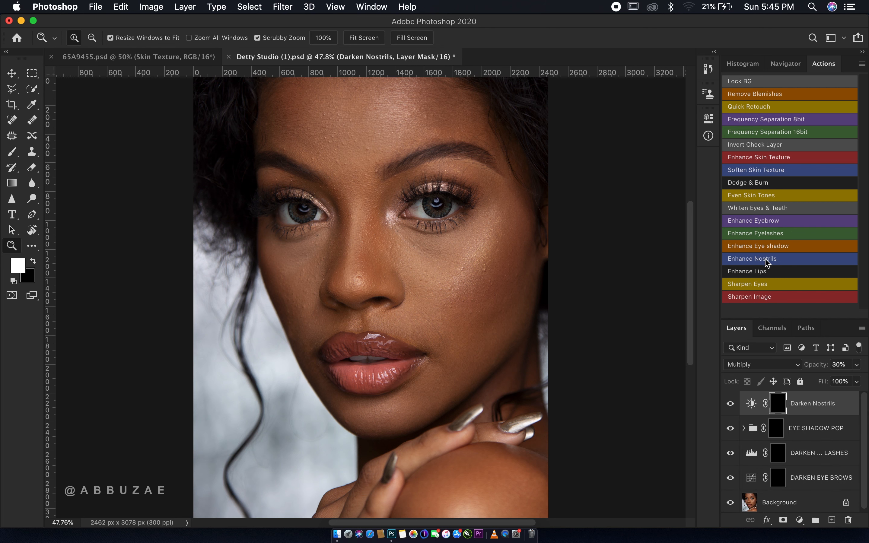
{"action": "left_click", "coordinate": [791, 272]}
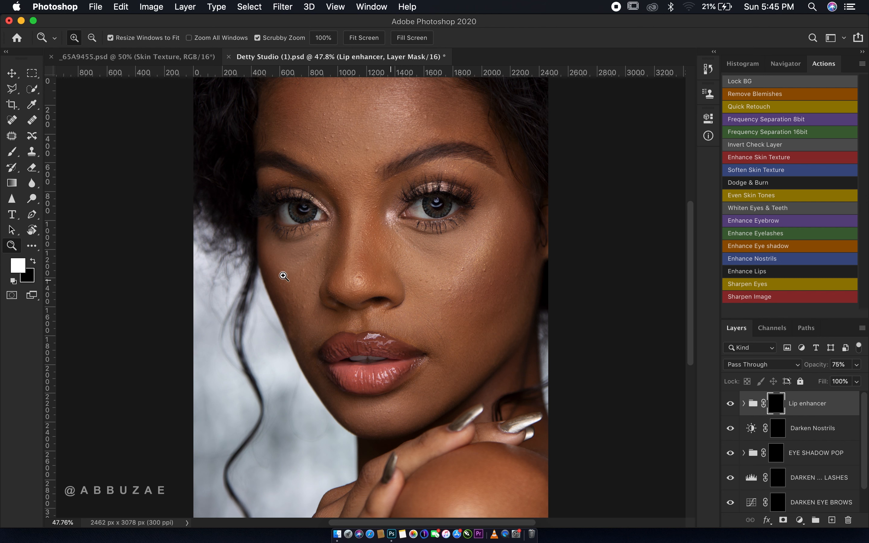
- Paint white on the Lip enhancer group's mask over the lips with a 200 px brush
{"action": "left_click", "coordinate": [13, 154]}
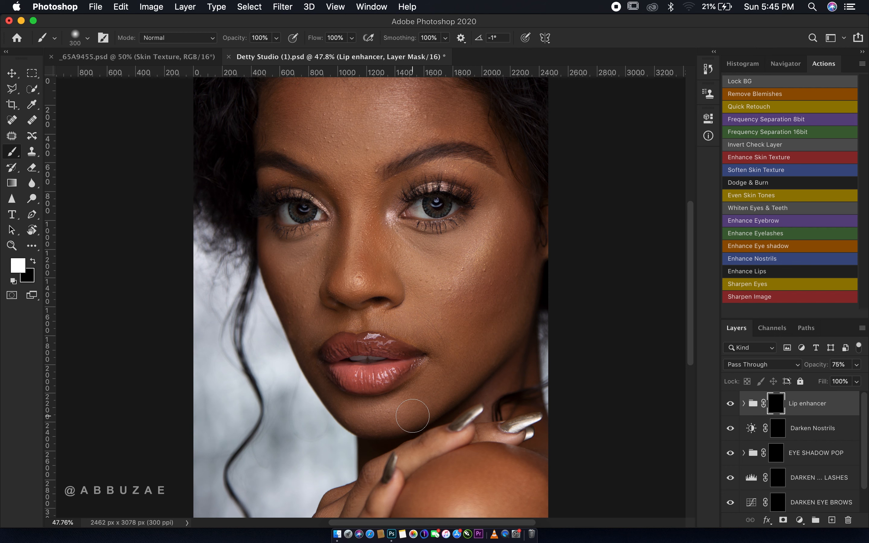
{"action": "key", "text": "z"}
{"action": "left_click", "coordinate": [435, 407]}
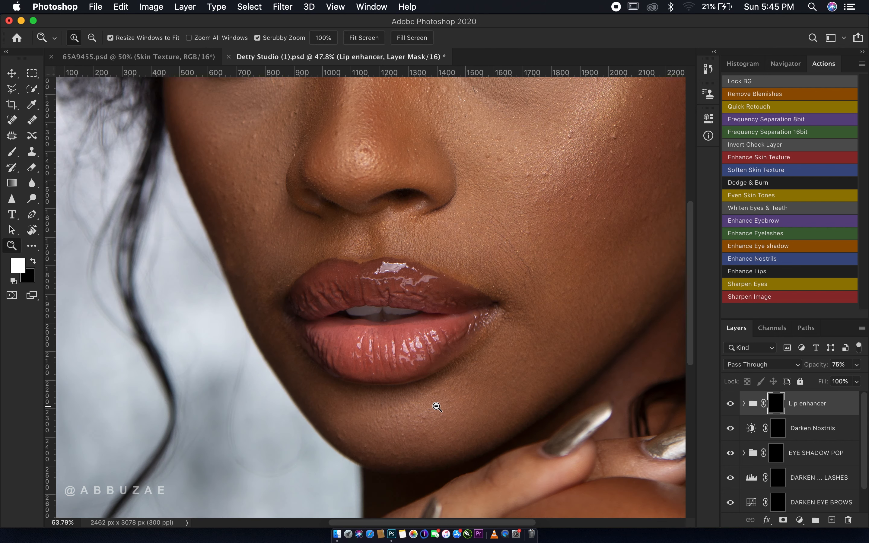
{"action": "left_click", "coordinate": [443, 404]}
{"action": "key", "text": "b"}
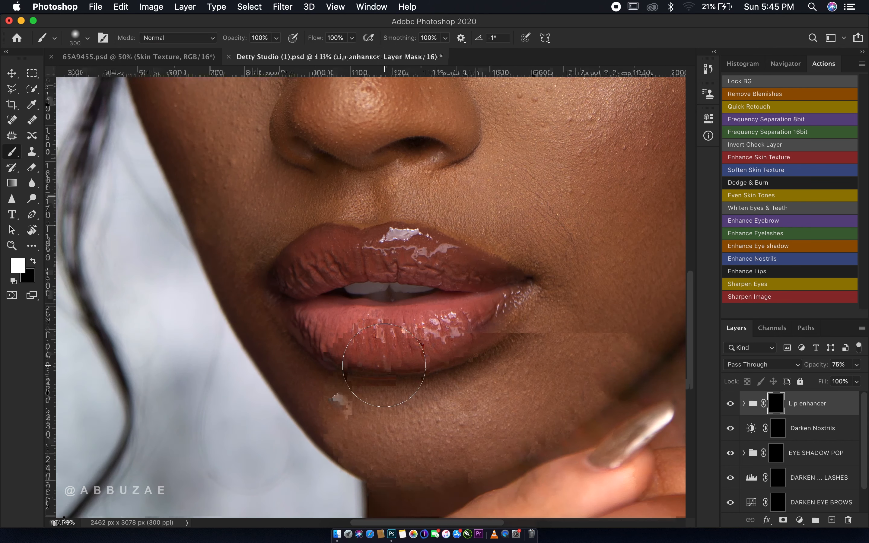
{"action": "key", "text": "bracketleft"}
{"action": "key", "text": "bracketleft"}
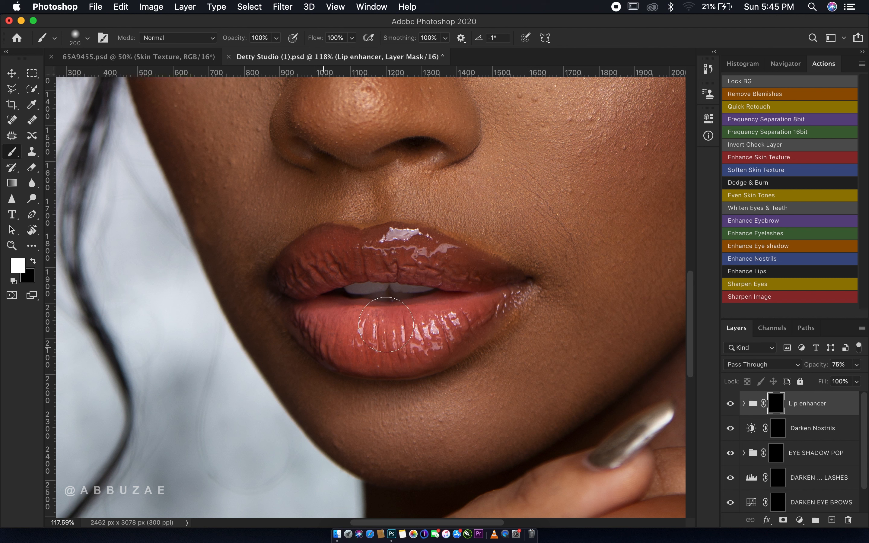
- Toggle the Lip enhancer group's visibility several times to compare the lips before and after
{"action": "key", "text": "z"}
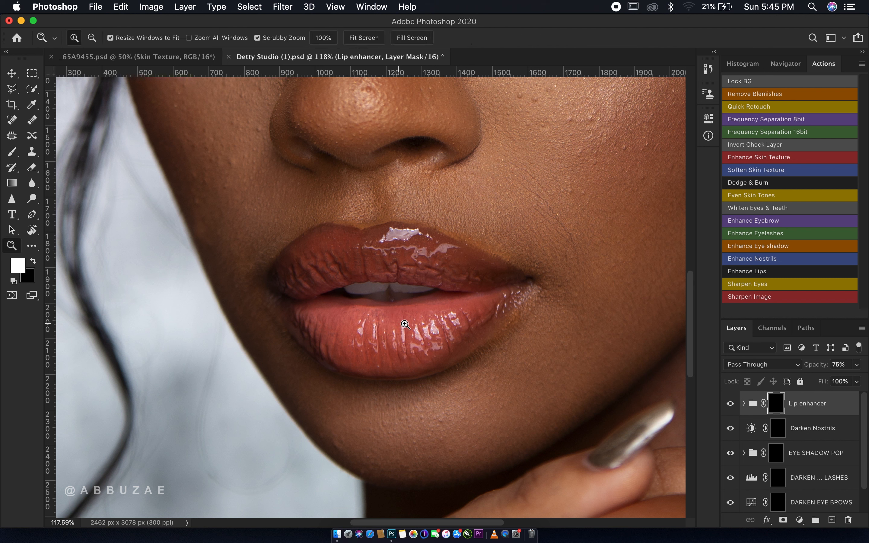
{"action": "left_click_drag", "start_coordinate": [439, 318], "coordinate": [446, 317]}
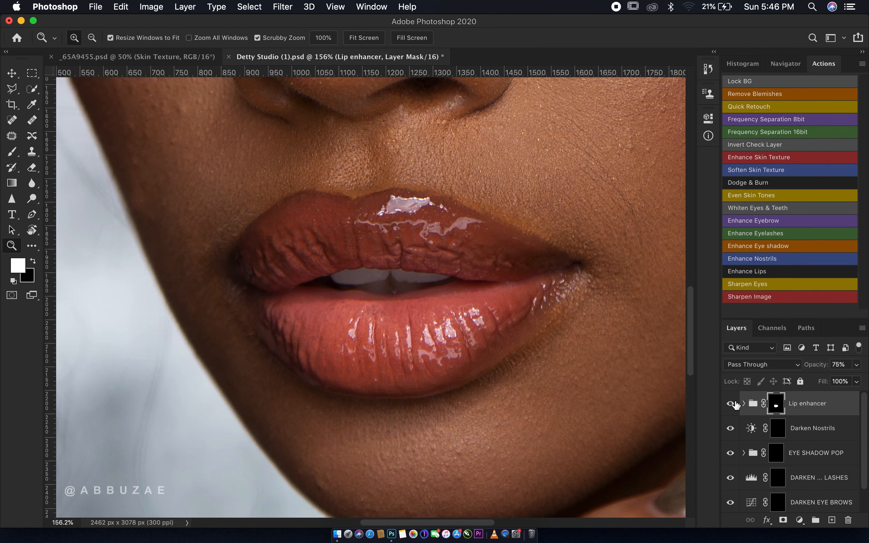
{"action": "left_click", "coordinate": [731, 404]}
{"action": "left_click", "coordinate": [731, 404]}
{"action": "left_click", "coordinate": [731, 404]}
{"action": "left_click", "coordinate": [731, 404]}
- Paint white on the Darken Nostrils layer mask over both nostrils, using a 70 px brush and a smaller one for the narrower nostril
{"action": "scroll", "coordinate": [402, 160], "scroll_direction": "up", "scroll_amount": 5}
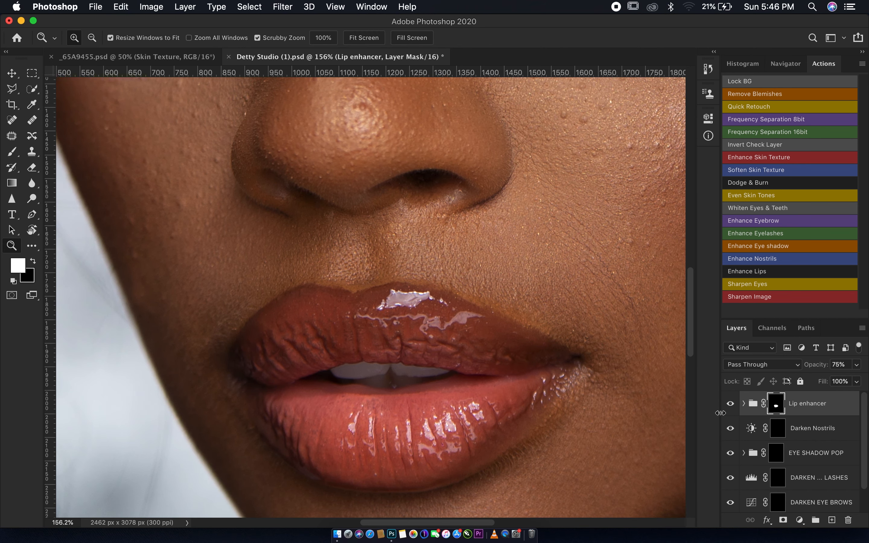
{"action": "left_click", "coordinate": [778, 430]}
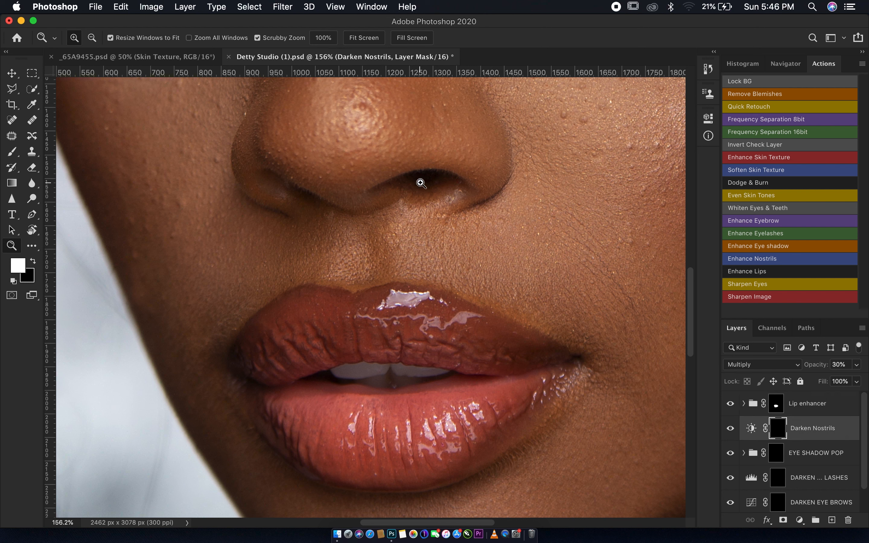
{"action": "key", "text": "b"}
{"action": "key", "text": "bracketleft"}
{"action": "key", "text": "bracketleft"}
{"action": "left_click_drag", "start_coordinate": [405, 189], "coordinate": [439, 186]}
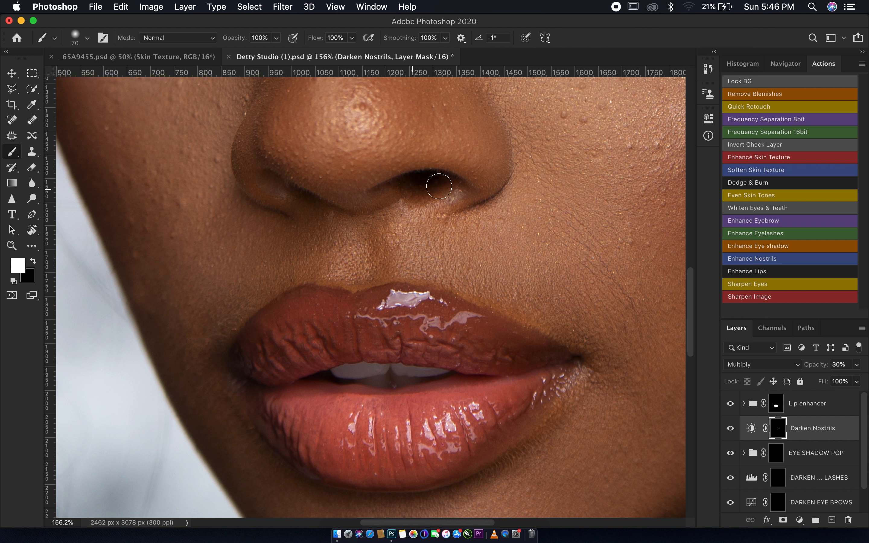
{"action": "key", "text": "bracketleft"}
{"action": "key", "text": "bracketleft"}
{"action": "key", "text": "bracketleft"}
{"action": "mouse_move", "coordinate": [267, 178]}
{"action": "left_mouse_down"}
{"action": "mouse_move", "coordinate": [318, 207]}
{"action": "mouse_move", "coordinate": [270, 179]}
{"action": "left_mouse_up"}
- Toggle the Darken Nostrils layer's visibility several times to compare the nostrils before and after
{"action": "key", "text": "z"}
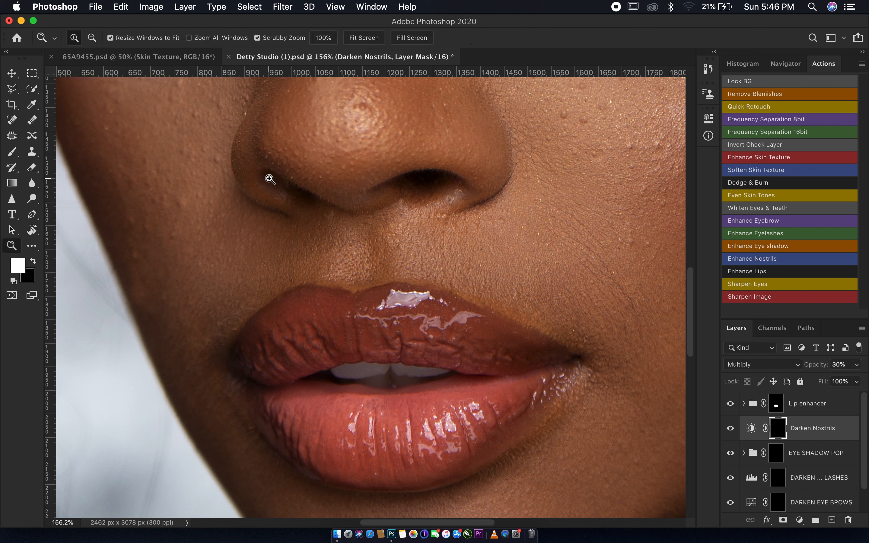
{"action": "left_click_drag", "start_coordinate": [369, 202], "coordinate": [366, 200]}
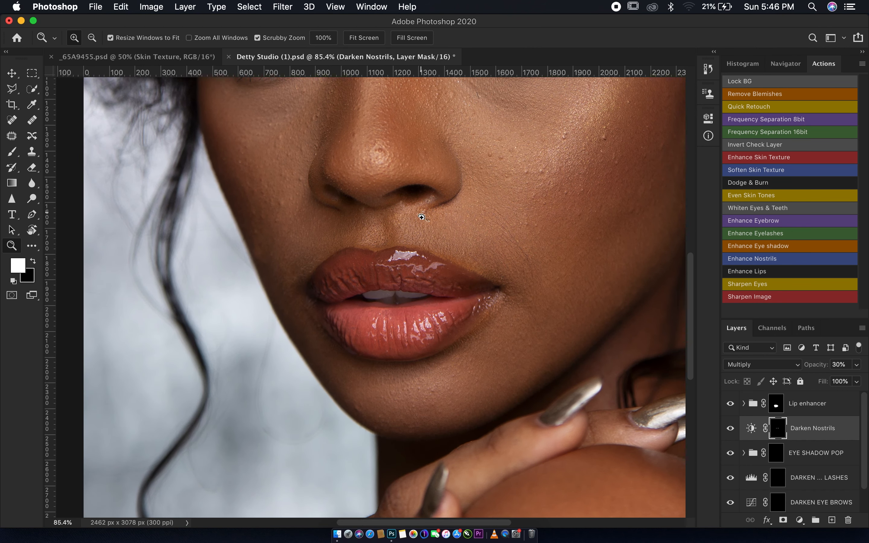
{"action": "left_click", "coordinate": [730, 428]}
{"action": "left_click", "coordinate": [729, 430]}
{"action": "left_click", "coordinate": [729, 429]}
{"action": "left_click", "coordinate": [730, 429]}
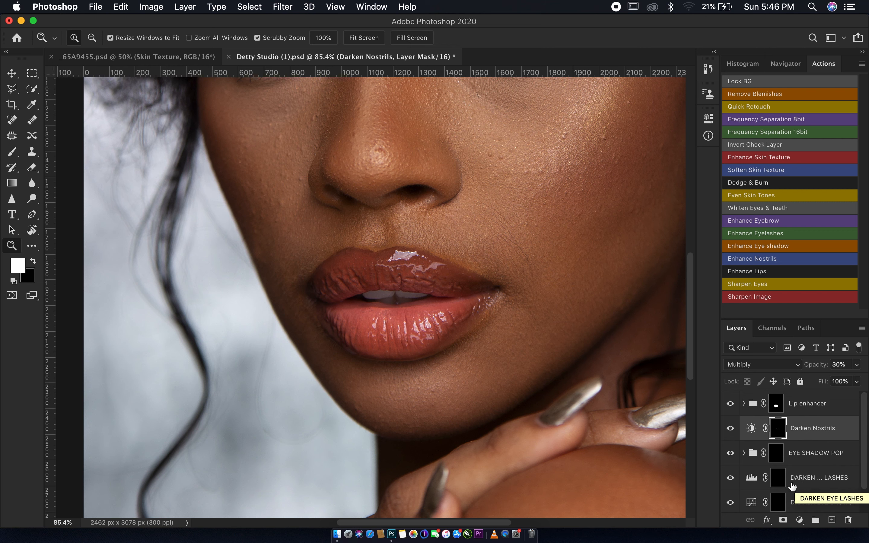
- Paint white on the DARKEN EYE LASHES layer mask along the right-hand eyebrow in the portrait, using a 90 px brush
{"action": "scroll", "coordinate": [471, 232], "scroll_direction": "up", "scroll_amount": 2}
{"action": "scroll", "coordinate": [470, 232], "scroll_direction": "up", "scroll_amount": 10}
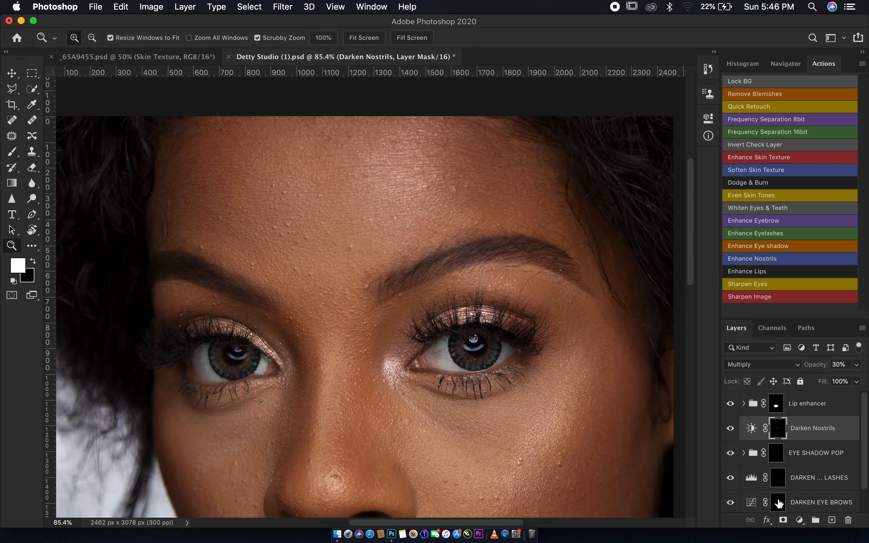
{"action": "left_click", "coordinate": [778, 481]}
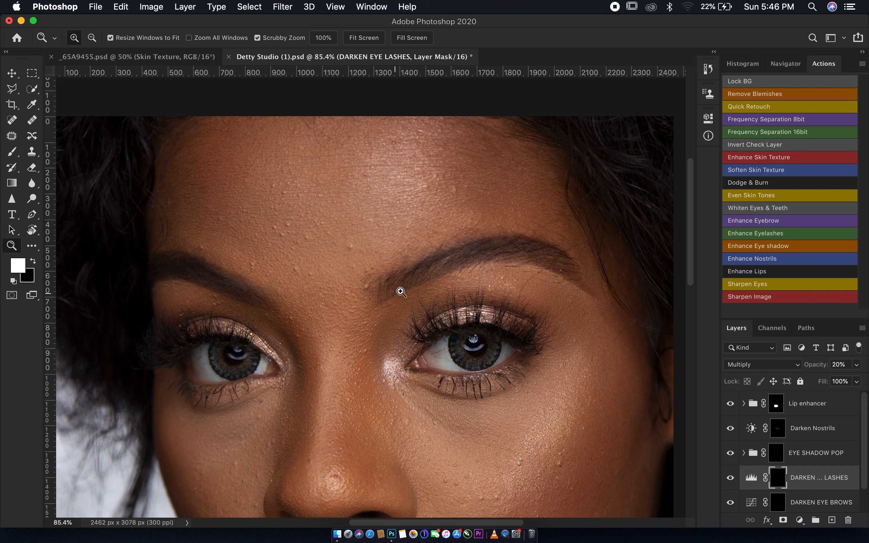
{"action": "key", "text": "b"}
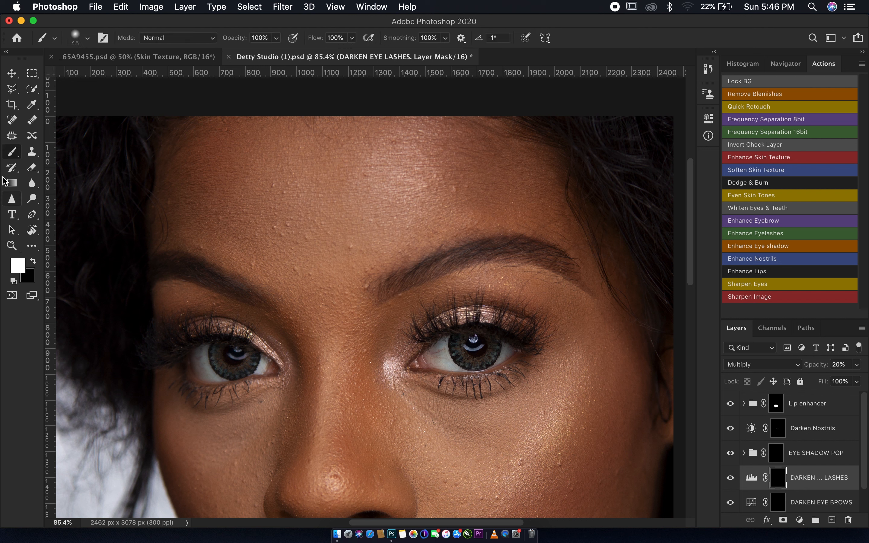
{"action": "key", "text": "bracketright"}
{"action": "key", "text": "bracketright"}
{"action": "key", "text": "bracketright"}
{"action": "key", "text": "bracketright"}
{"action": "key", "text": "bracketright"}
{"action": "mouse_move", "coordinate": [380, 285]}
{"action": "left_mouse_down"}
{"action": "mouse_move", "coordinate": [476, 255]}
{"action": "mouse_move", "coordinate": [577, 274]}
{"action": "mouse_move", "coordinate": [502, 246]}
{"action": "mouse_move", "coordinate": [486, 247]}
{"action": "mouse_move", "coordinate": [554, 261]}
{"action": "mouse_move", "coordinate": [585, 287]}
{"action": "mouse_move", "coordinate": [536, 251]}
{"action": "mouse_move", "coordinate": [579, 284]}
{"action": "mouse_move", "coordinate": [554, 261]}
{"action": "mouse_move", "coordinate": [519, 251]}
{"action": "mouse_move", "coordinate": [443, 262]}
{"action": "mouse_move", "coordinate": [386, 291]}
{"action": "mouse_move", "coordinate": [449, 258]}
{"action": "mouse_move", "coordinate": [523, 243]}
{"action": "mouse_move", "coordinate": [568, 273]}
{"action": "mouse_move", "coordinate": [546, 259]}
{"action": "left_mouse_up"}
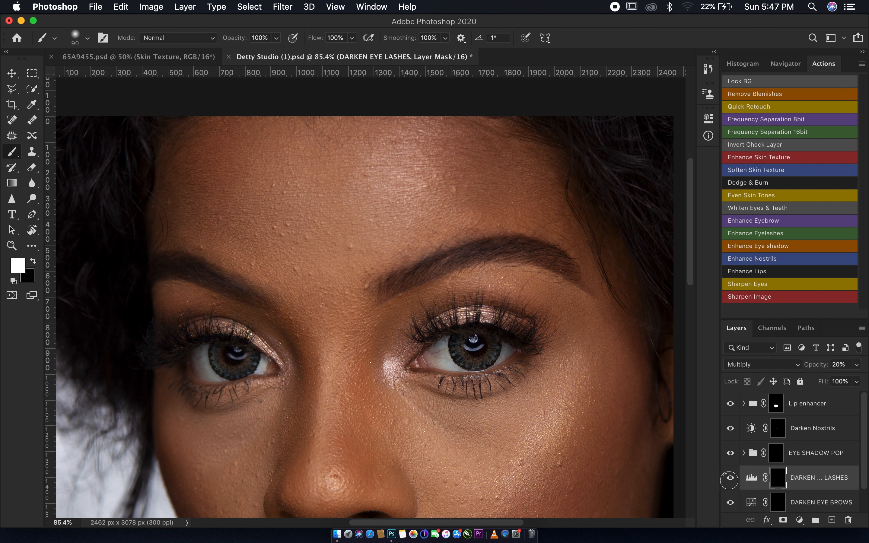
- Toggle the DARKEN EYE LASHES layer's visibility several times to compare the eyebrow before and after
{"action": "left_click", "coordinate": [730, 479]}
{"action": "left_click", "coordinate": [730, 479]}
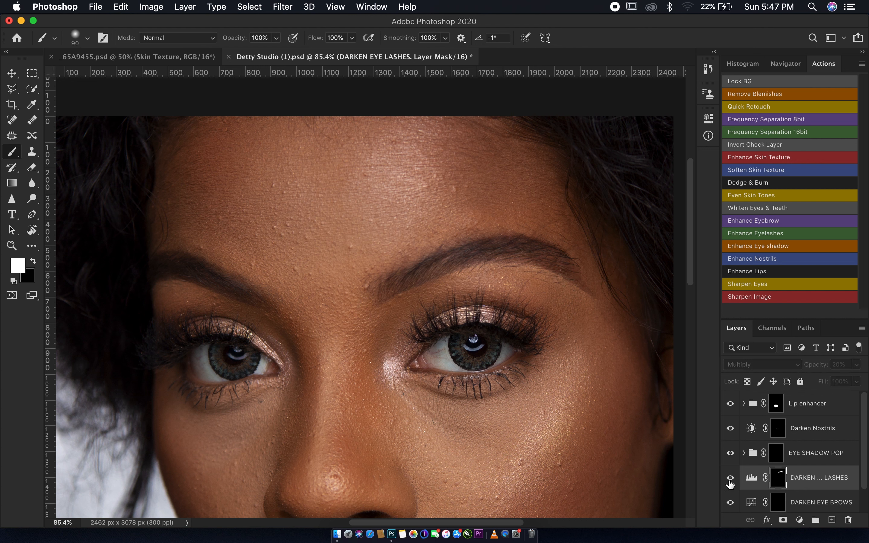
{"action": "left_click", "coordinate": [729, 479]}
{"action": "left_click", "coordinate": [729, 480]}
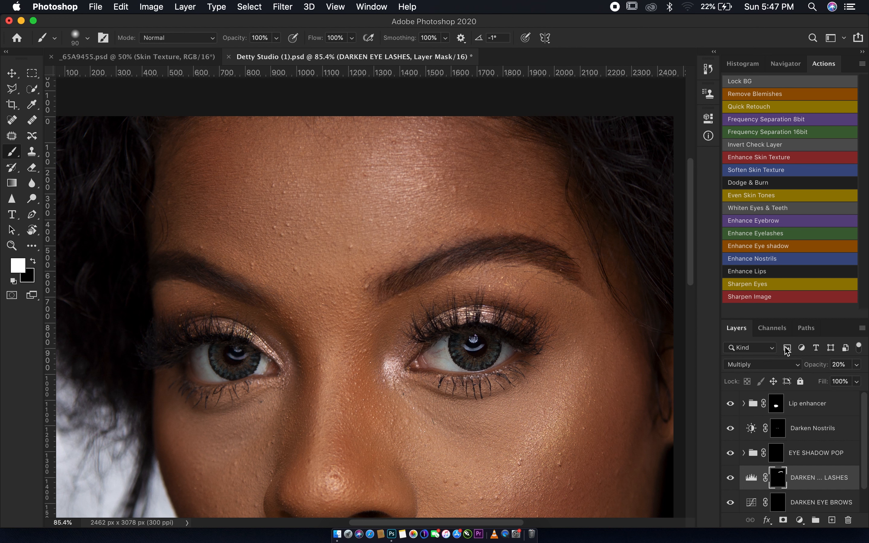
- Reduce the DARKEN EYE LASHES layer's opacity to 8% to soften the eyebrow darkening
{"action": "left_click_drag", "start_coordinate": [811, 372], "coordinate": [807, 374]}
{"action": "key", "text": "z"}
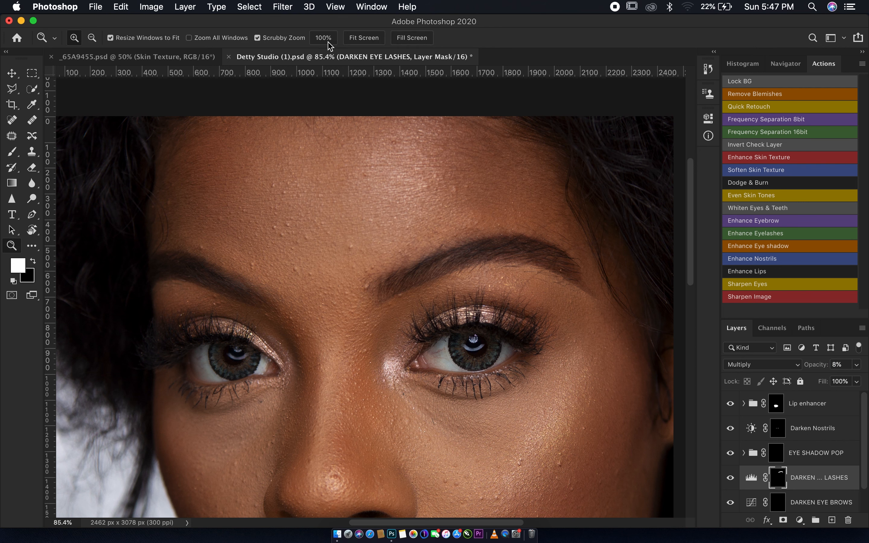
{"action": "left_click", "coordinate": [361, 38]}
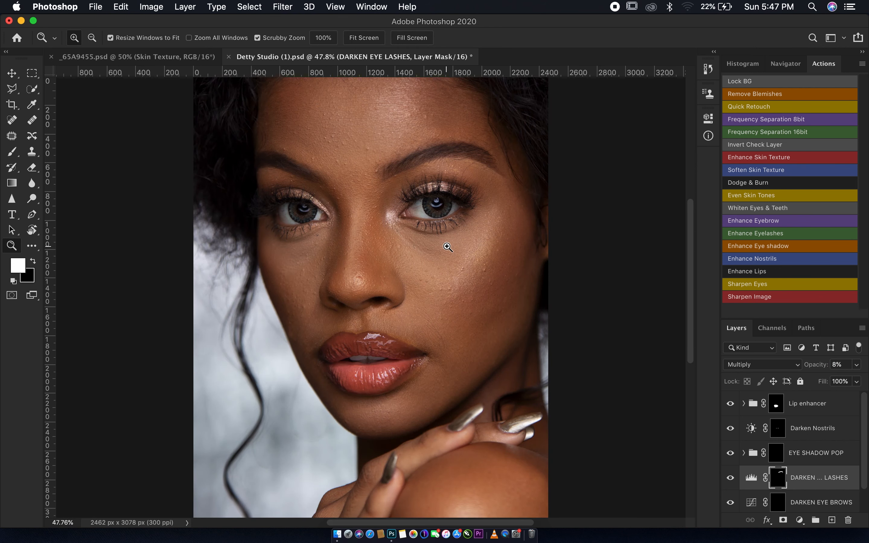